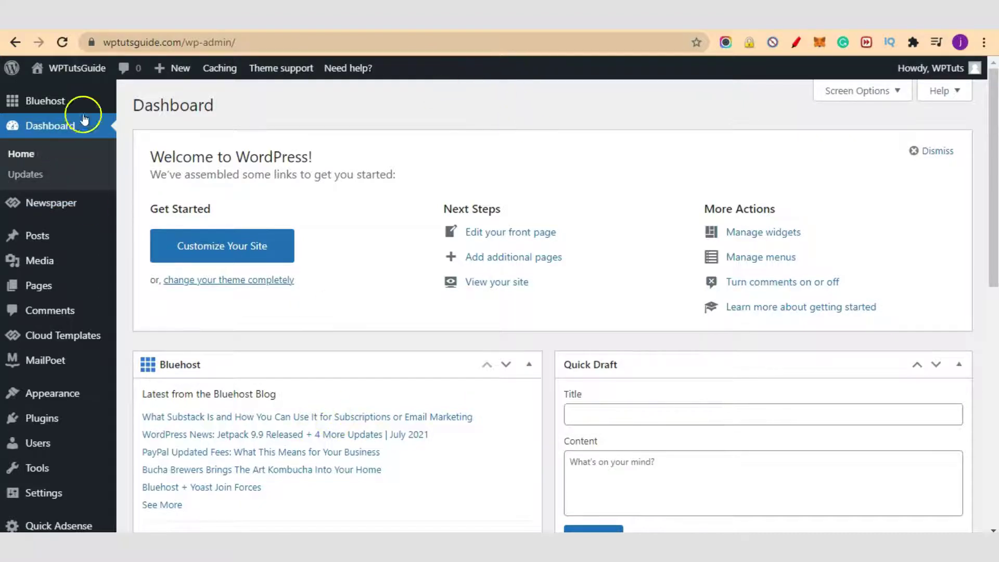
- Browse the bluehost.com homepage, scrolling through its hosting plans and domain search
{"action": "mouse_move", "coordinate": [49, 110]}
{"action": "left_click", "coordinate": [412, 135]}
{"action": "left_click", "coordinate": [554, 116]}
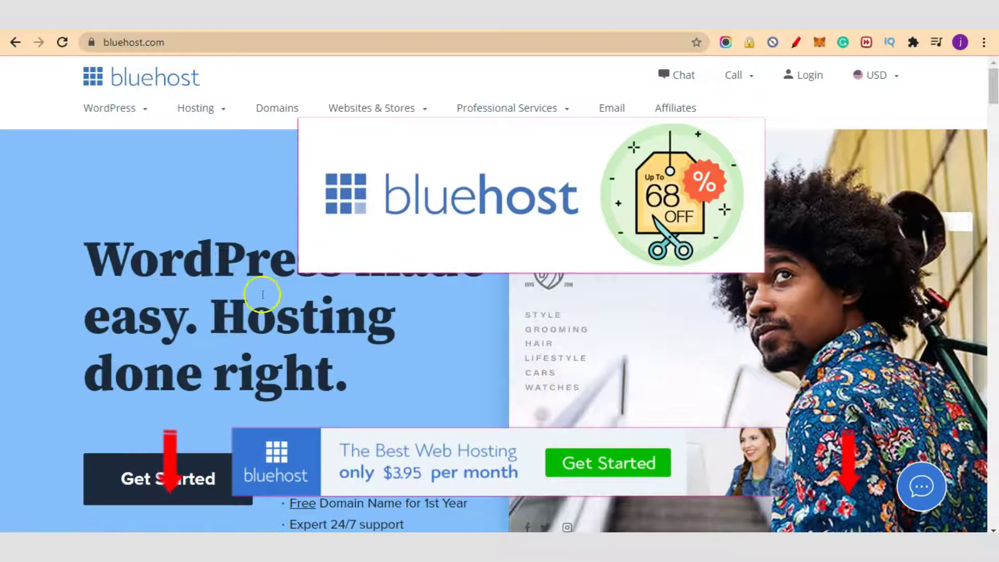
{"action": "scroll", "coordinate": [92, 296], "scroll_direction": "down", "scroll_amount": 3}
{"action": "scroll", "coordinate": [197, 335], "scroll_direction": "down", "scroll_amount": 3}
{"action": "scroll", "coordinate": [206, 336], "scroll_direction": "down", "scroll_amount": 15}
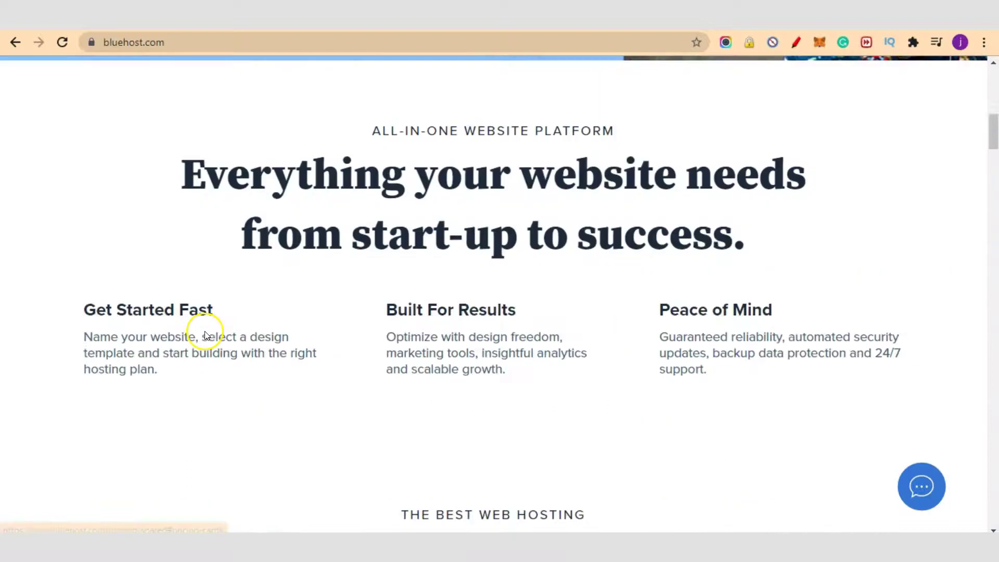
{"action": "scroll", "coordinate": [206, 335], "scroll_direction": "down", "scroll_amount": 7}
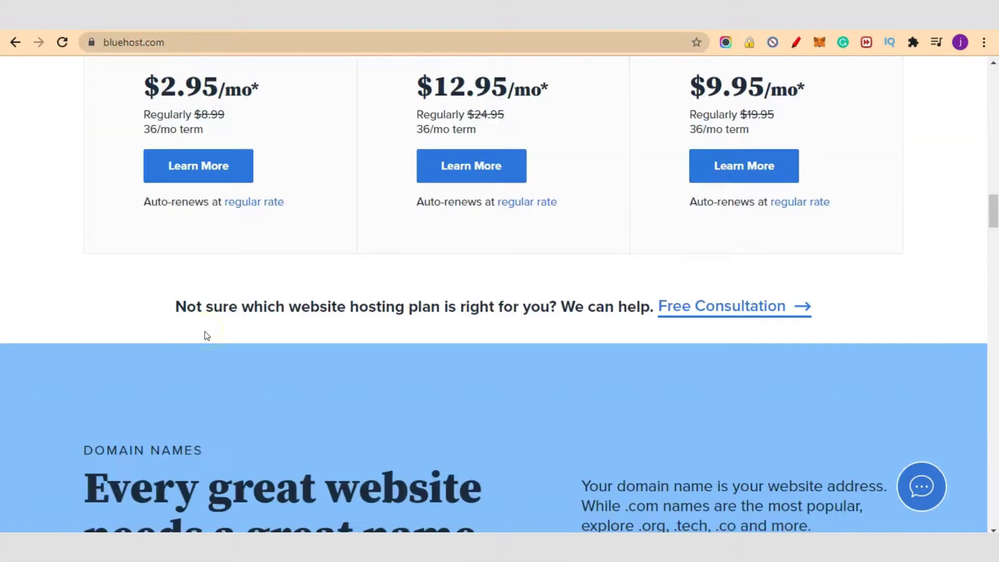
{"action": "scroll", "coordinate": [206, 334], "scroll_direction": "up", "scroll_amount": 3}
{"action": "scroll", "coordinate": [286, 308], "scroll_direction": "up", "scroll_amount": 1}
{"action": "scroll", "coordinate": [283, 311], "scroll_direction": "down", "scroll_amount": 3}
{"action": "scroll", "coordinate": [282, 311], "scroll_direction": "down", "scroll_amount": 6}
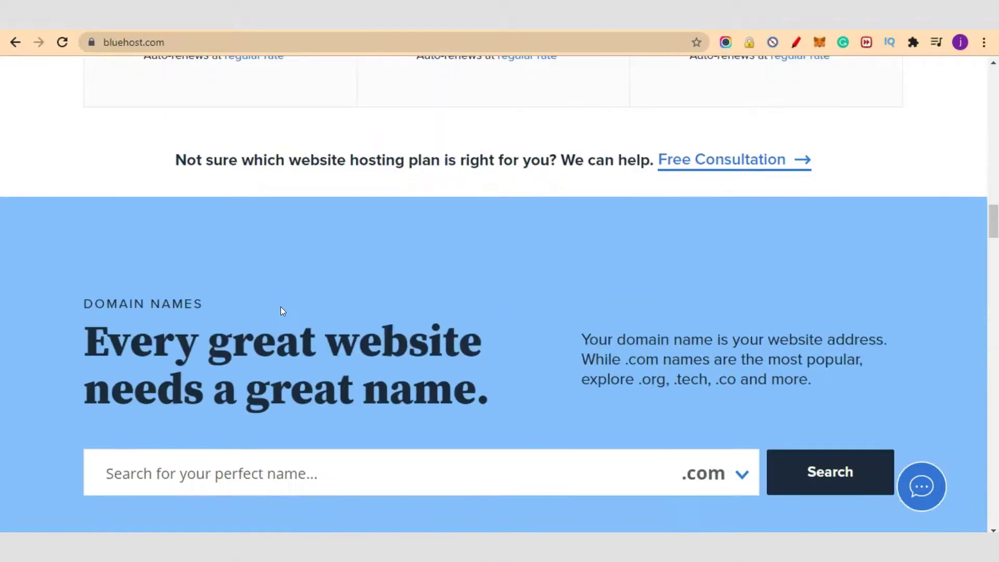
{"action": "scroll", "coordinate": [282, 310], "scroll_direction": "up", "scroll_amount": 12}
{"action": "scroll", "coordinate": [282, 311], "scroll_direction": "up", "scroll_amount": 12}
- Leave Bluehost for the All in One SEO plugin page on WordPress.org
{"action": "left_click", "coordinate": [306, 403]}
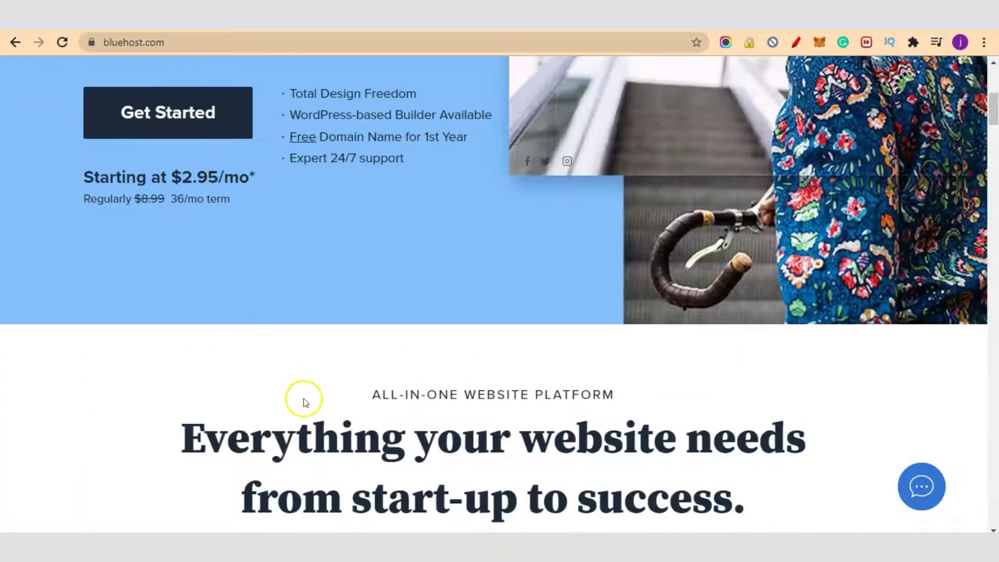
{"action": "scroll", "coordinate": [404, 476], "scroll_direction": "up", "scroll_amount": 4}
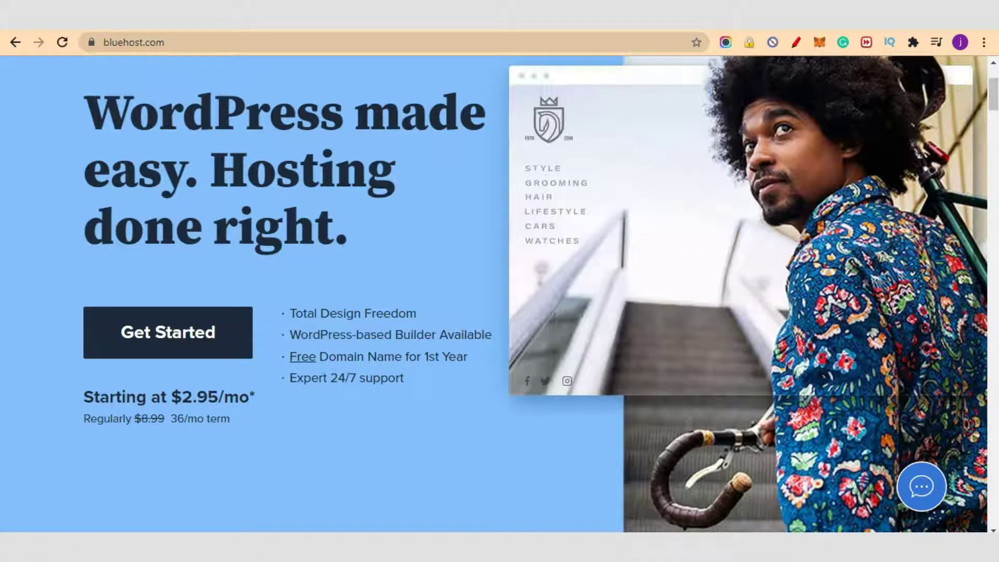
{"action": "left_click", "coordinate": [103, 94]}
{"action": "left_click", "coordinate": [119, 11]}
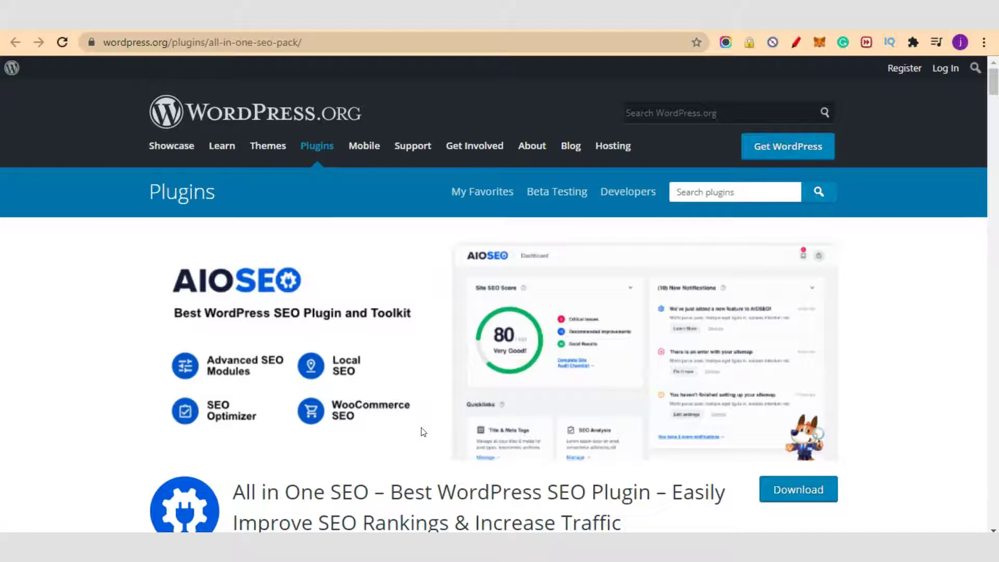
{"action": "left_click", "coordinate": [422, 513]}
{"action": "left_click", "coordinate": [422, 518]}
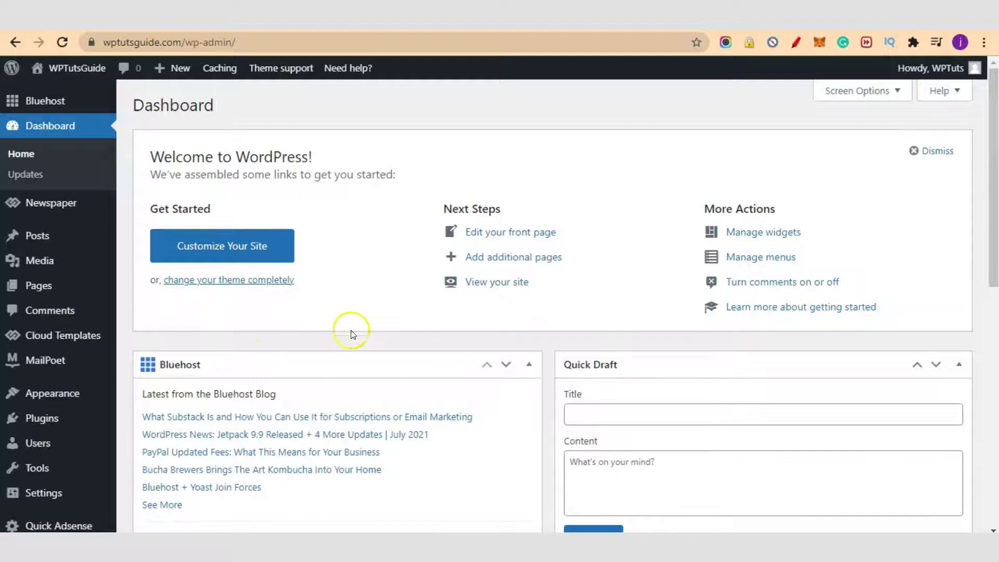
- Look over the WPTutsGuide admin Dashboard on the way to Plugins > Add New
{"action": "scroll", "coordinate": [354, 330], "scroll_direction": "down", "scroll_amount": 2}
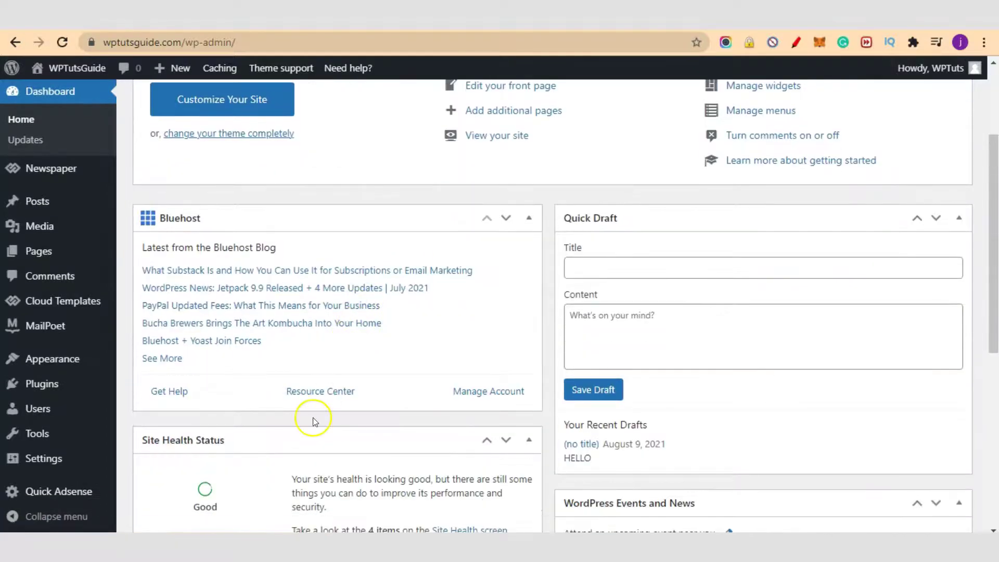
{"action": "scroll", "coordinate": [317, 417], "scroll_direction": "up", "scroll_amount": 1}
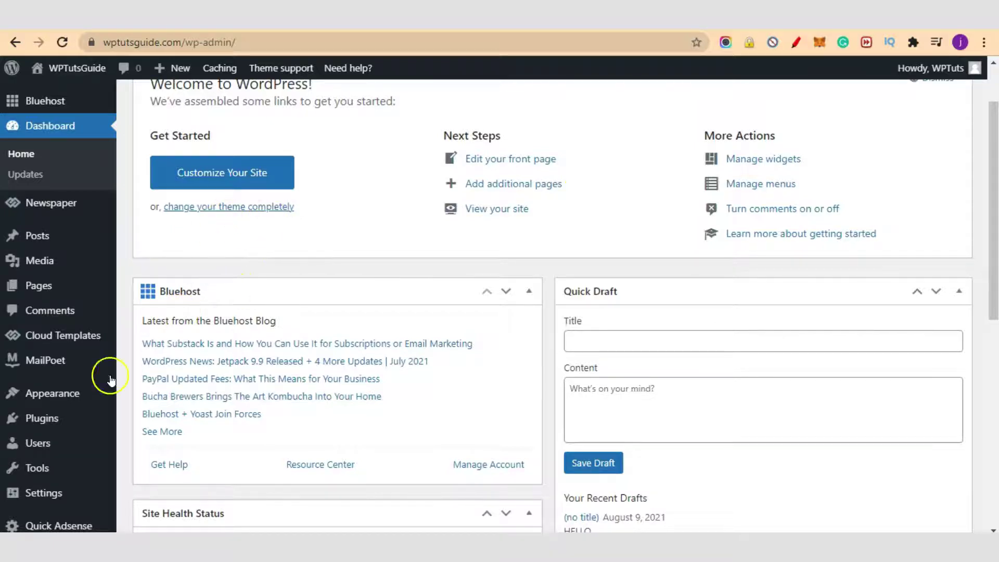
{"action": "mouse_move", "coordinate": [27, 425]}
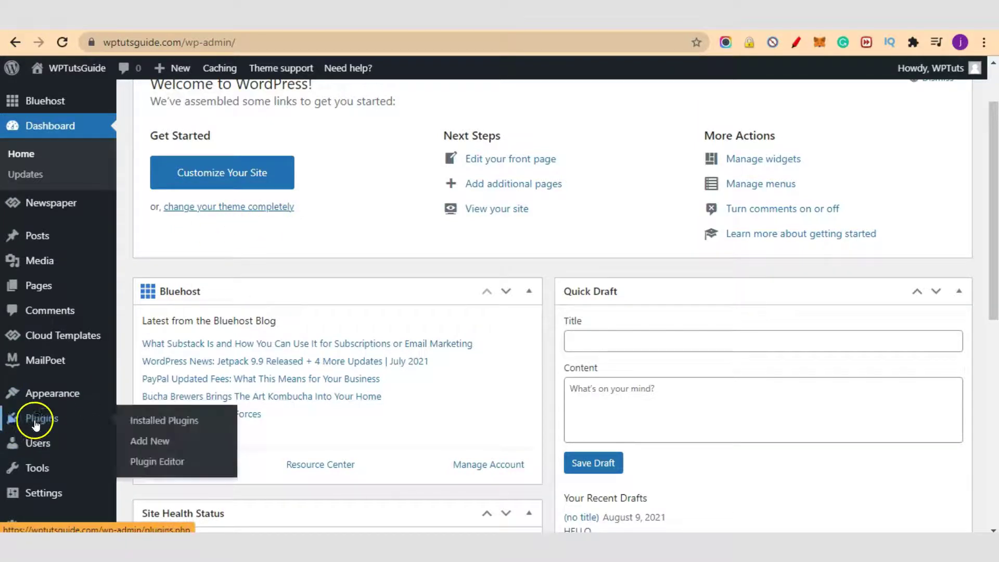
- Search the plugin directory for 'all in one', then install and activate All in One SEO
{"action": "left_click", "coordinate": [156, 442]}
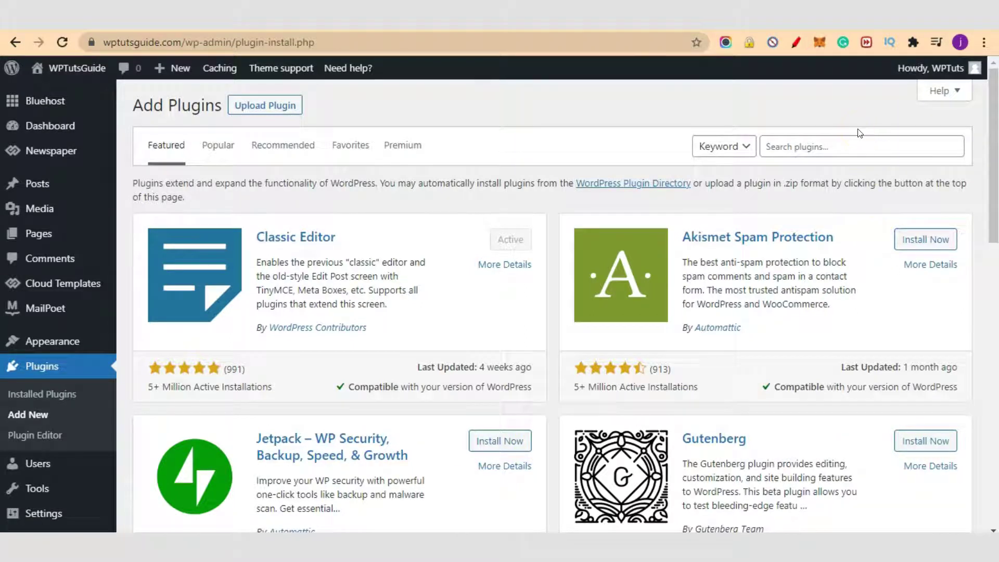
{"action": "left_click", "coordinate": [859, 143]}
{"action": "type", "text": "al"}
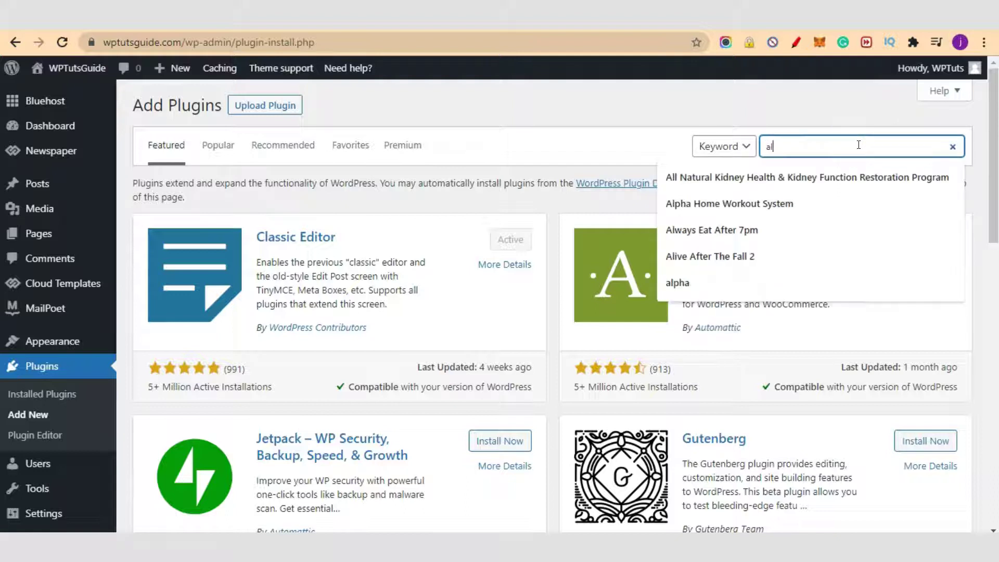
{"action": "type", "text": "l in one seo"}
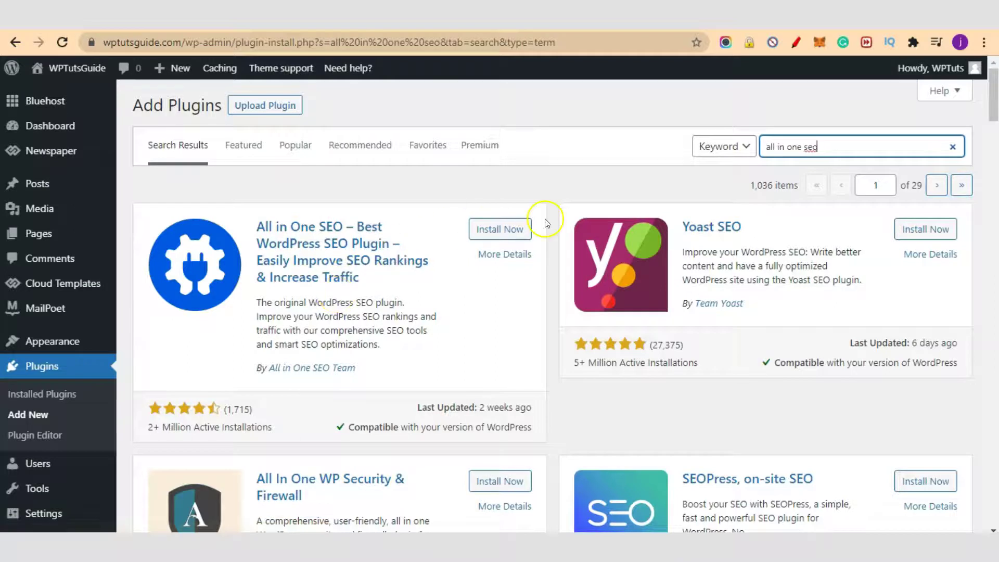
{"action": "left_click", "coordinate": [511, 229]}
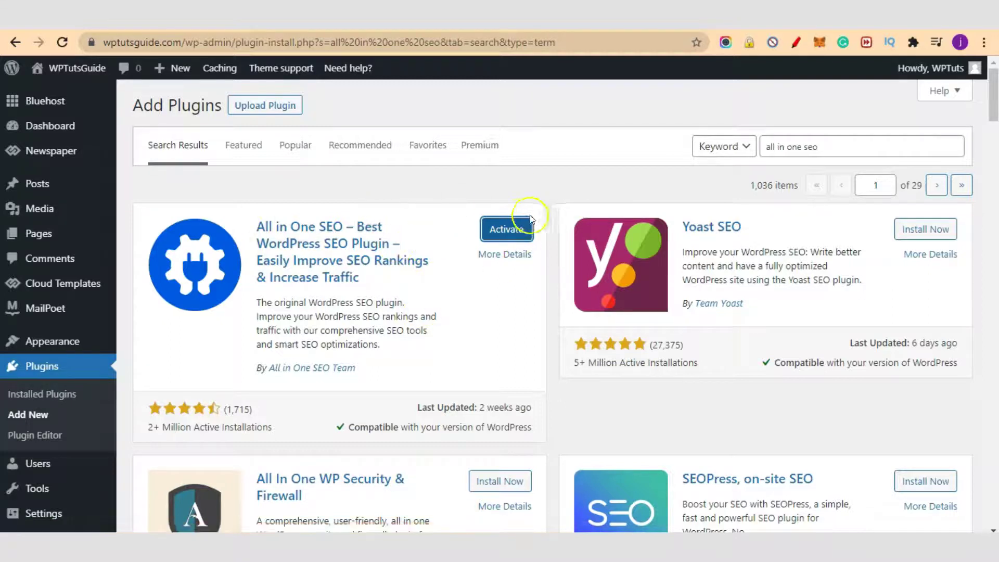
{"action": "left_click", "coordinate": [501, 235]}
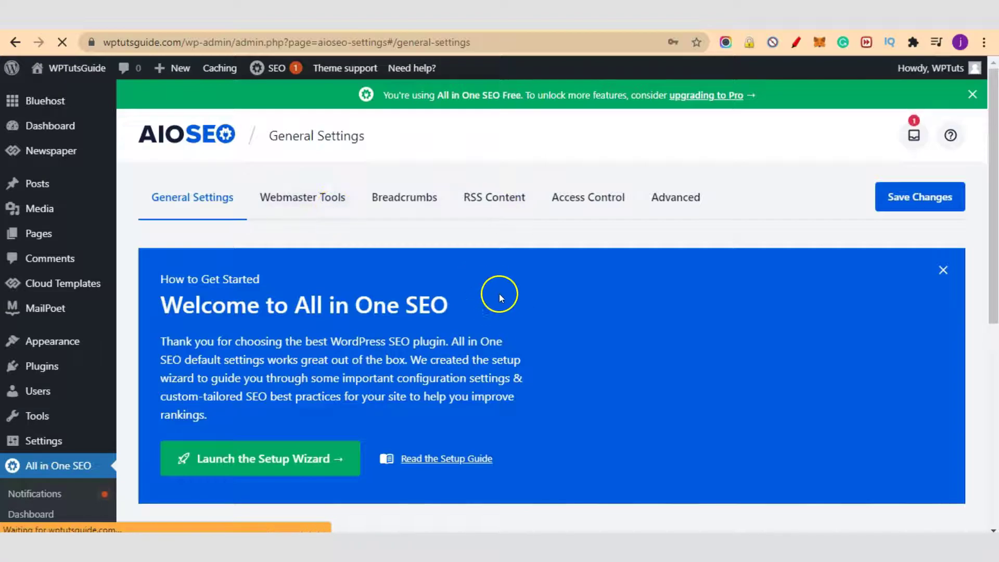
- Scroll through AIOSEO General Settings to view the welcome banner and AIOSEO Lite license section
{"action": "scroll", "coordinate": [392, 298], "scroll_direction": "down", "scroll_amount": 3}
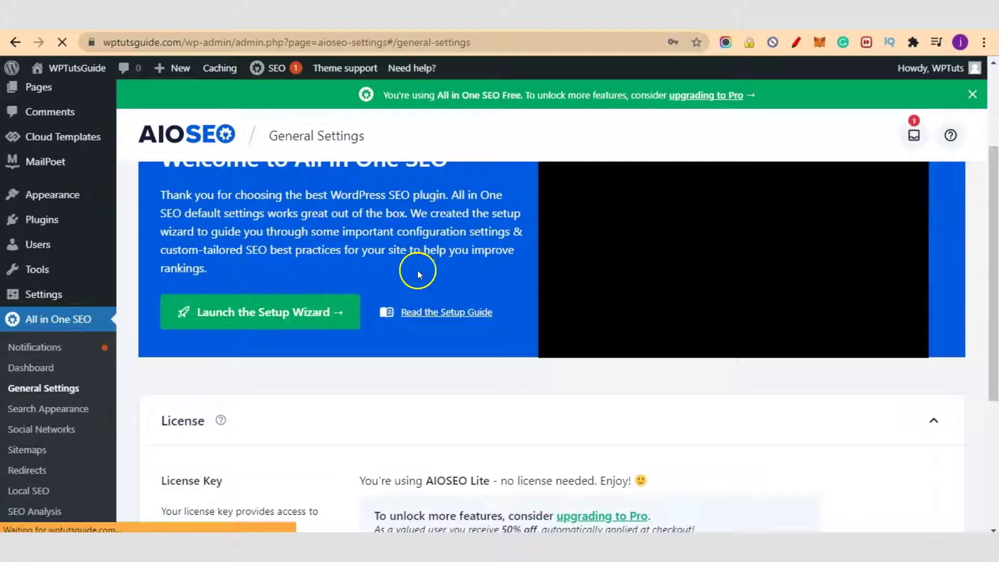
{"action": "scroll", "coordinate": [418, 272], "scroll_direction": "down", "scroll_amount": 5}
{"action": "scroll", "coordinate": [414, 283], "scroll_direction": "up", "scroll_amount": 7}
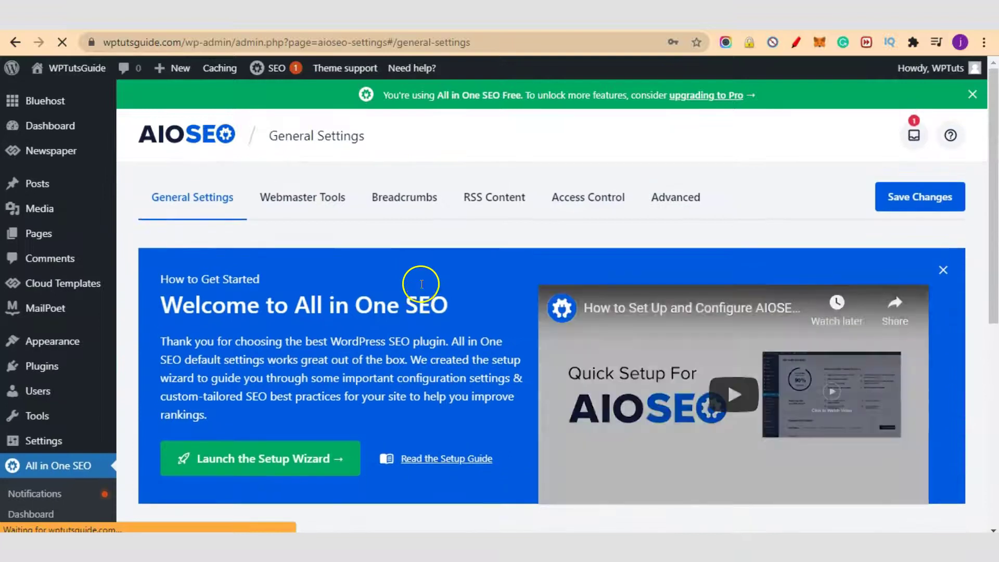
{"action": "scroll", "coordinate": [355, 305], "scroll_direction": "down", "scroll_amount": 6}
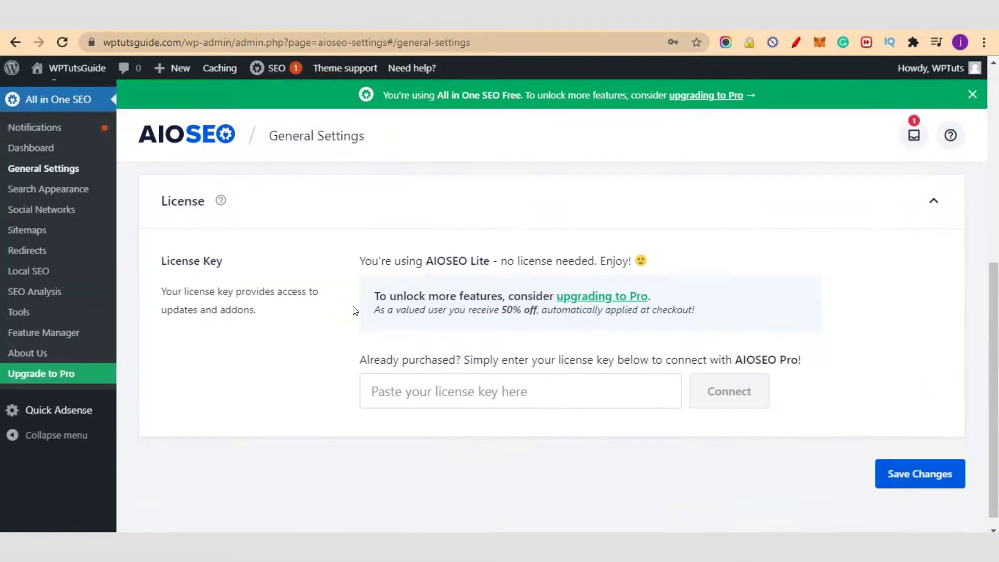
{"action": "scroll", "coordinate": [355, 309], "scroll_direction": "up", "scroll_amount": 7}
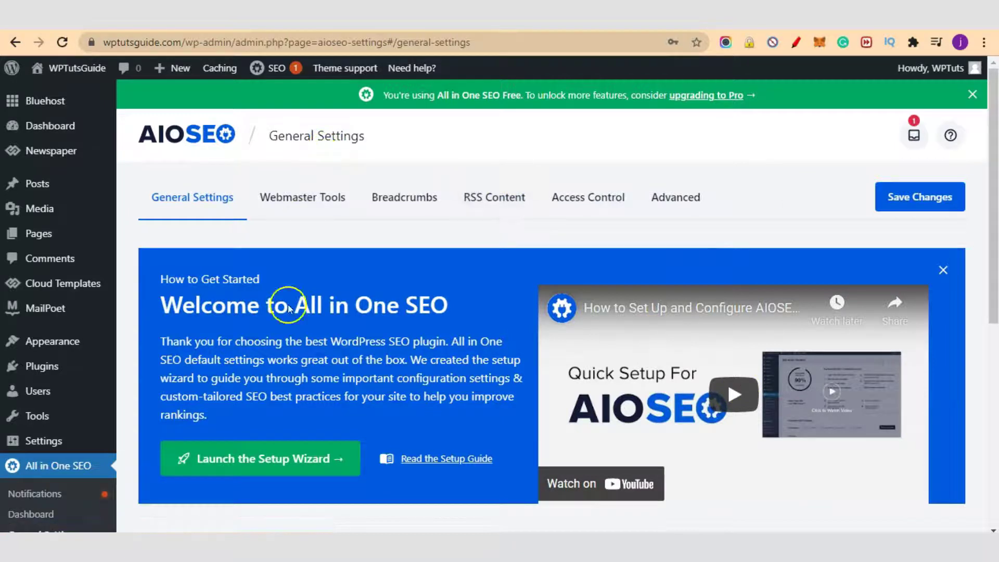
{"action": "scroll", "coordinate": [487, 312], "scroll_direction": "down", "scroll_amount": 7}
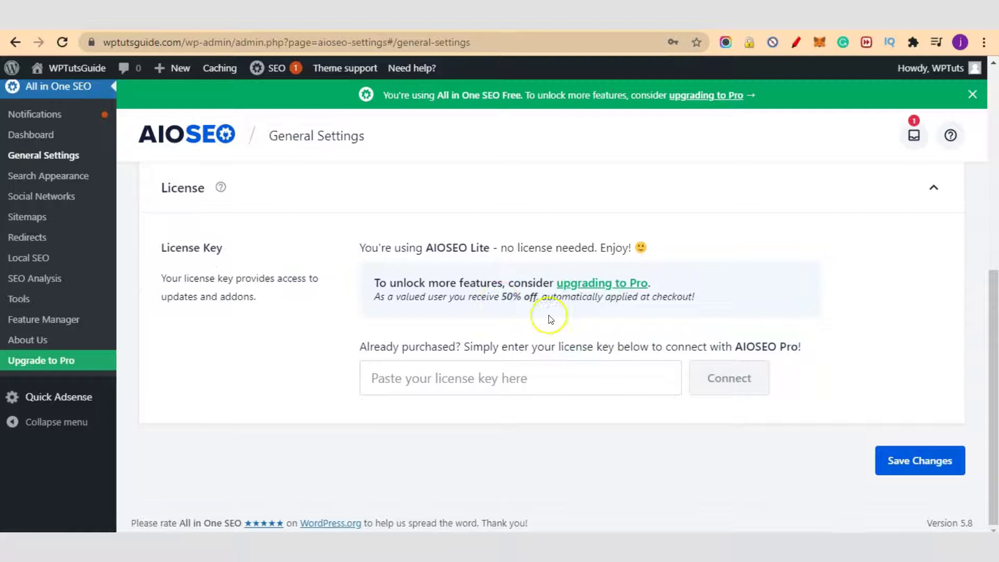
{"action": "scroll", "coordinate": [511, 354], "scroll_direction": "up", "scroll_amount": 3}
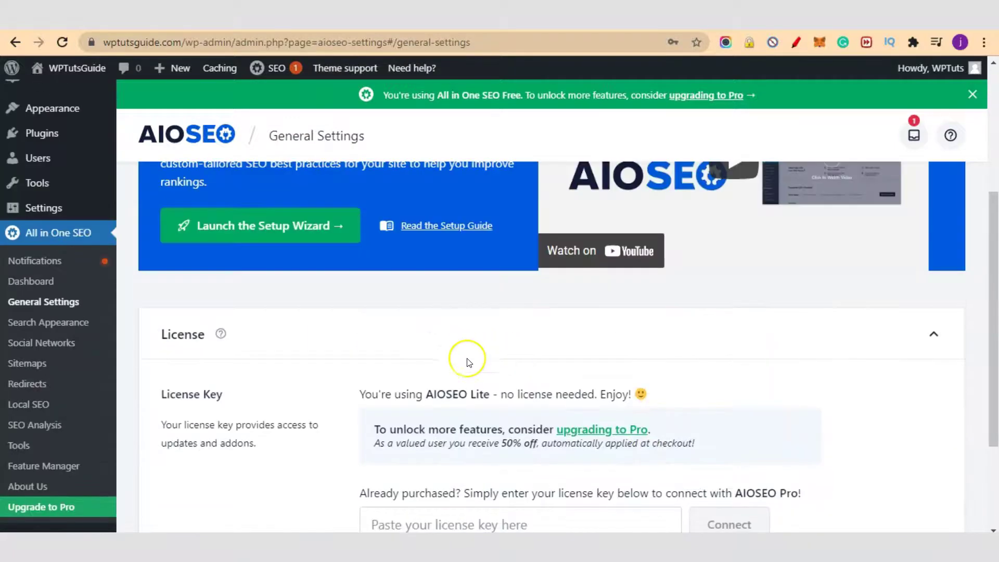
{"action": "scroll", "coordinate": [469, 363], "scroll_direction": "down", "scroll_amount": 2}
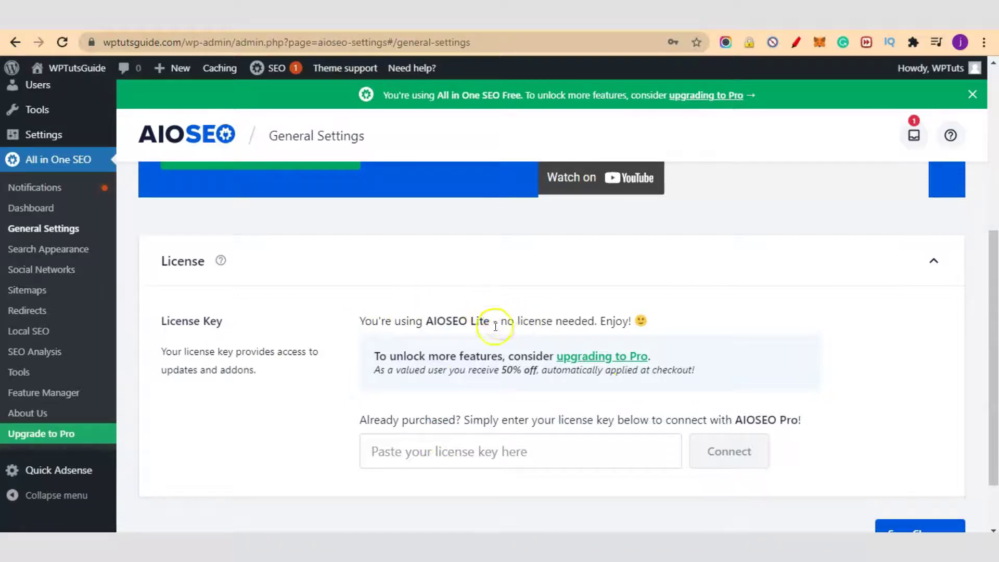
{"action": "scroll", "coordinate": [482, 359], "scroll_direction": "up", "scroll_amount": 6}
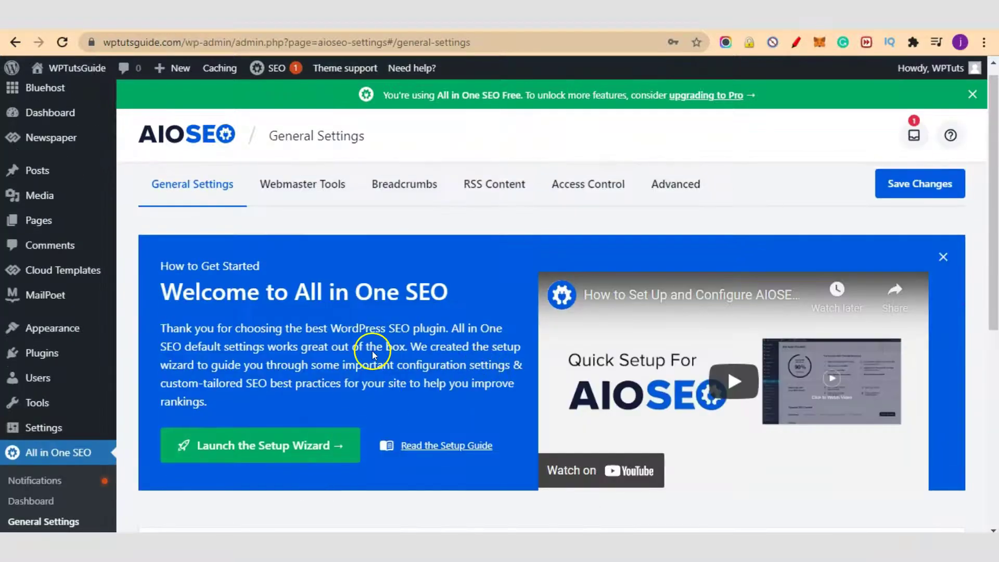
{"action": "scroll", "coordinate": [313, 375], "scroll_direction": "down", "scroll_amount": 2}
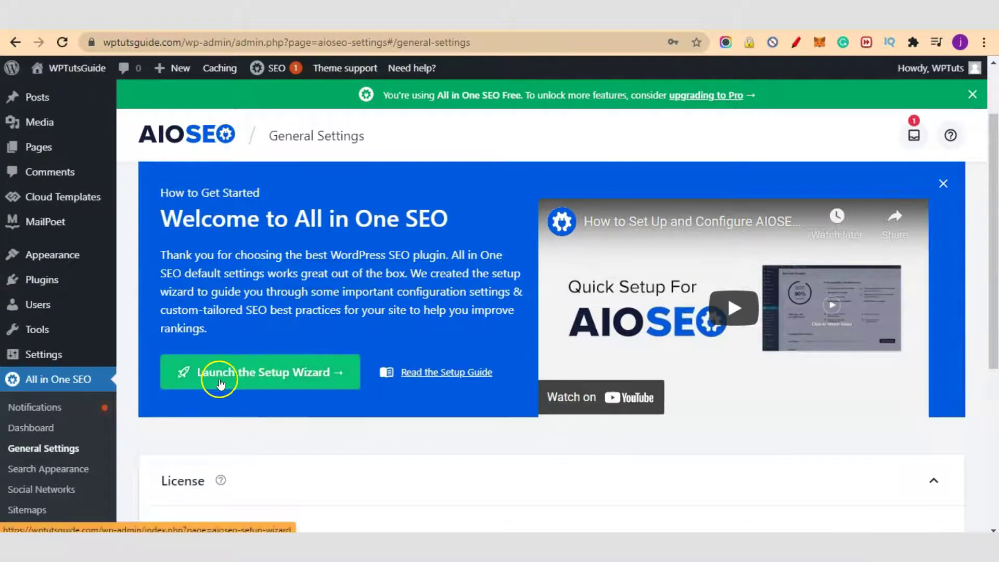
- Launch the AIOSEO Setup Wizard and begin Step 1, the website category question
{"action": "left_click", "coordinate": [314, 370]}
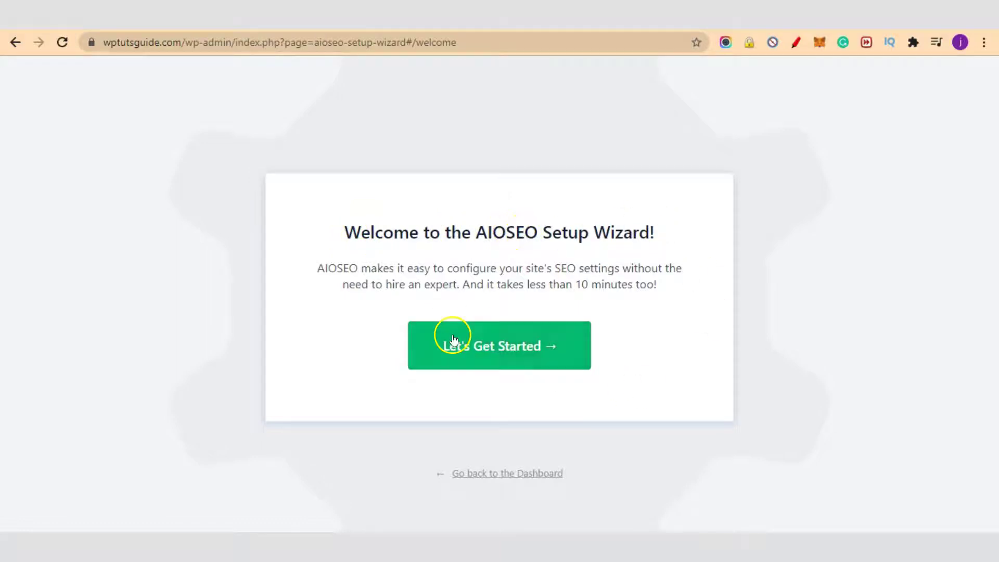
{"action": "left_click", "coordinate": [494, 353]}
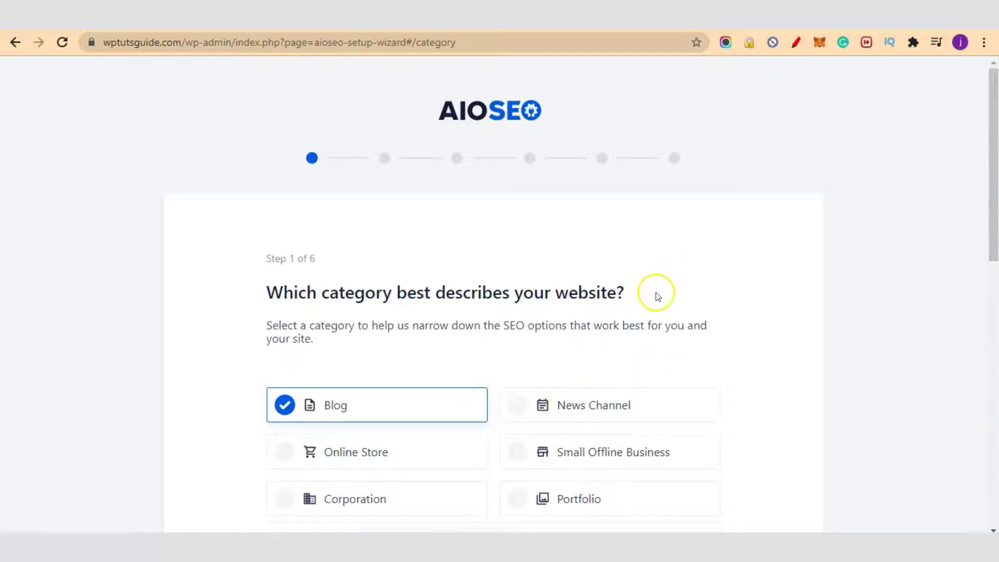
- Scroll through Step 1's Blog category, Home Page Title and Meta Description options
{"action": "scroll", "coordinate": [626, 309], "scroll_direction": "down", "scroll_amount": 3}
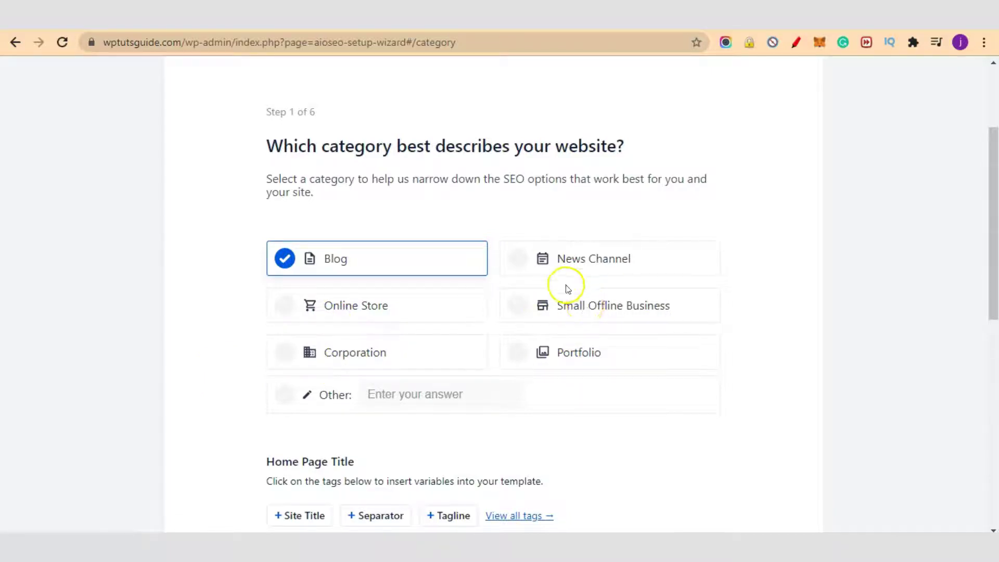
{"action": "scroll", "coordinate": [543, 297], "scroll_direction": "down", "scroll_amount": 1}
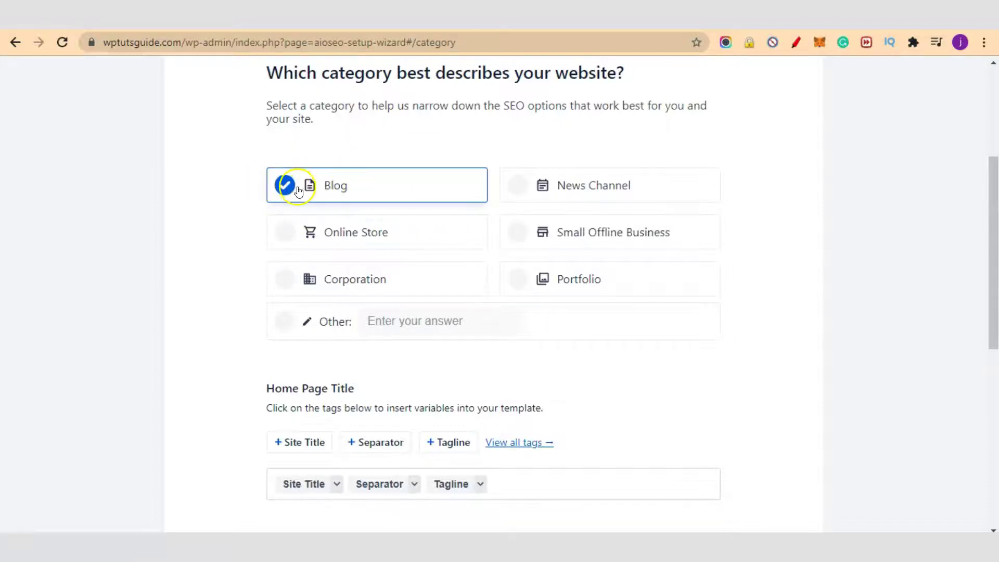
{"action": "scroll", "coordinate": [408, 238], "scroll_direction": "down", "scroll_amount": 5}
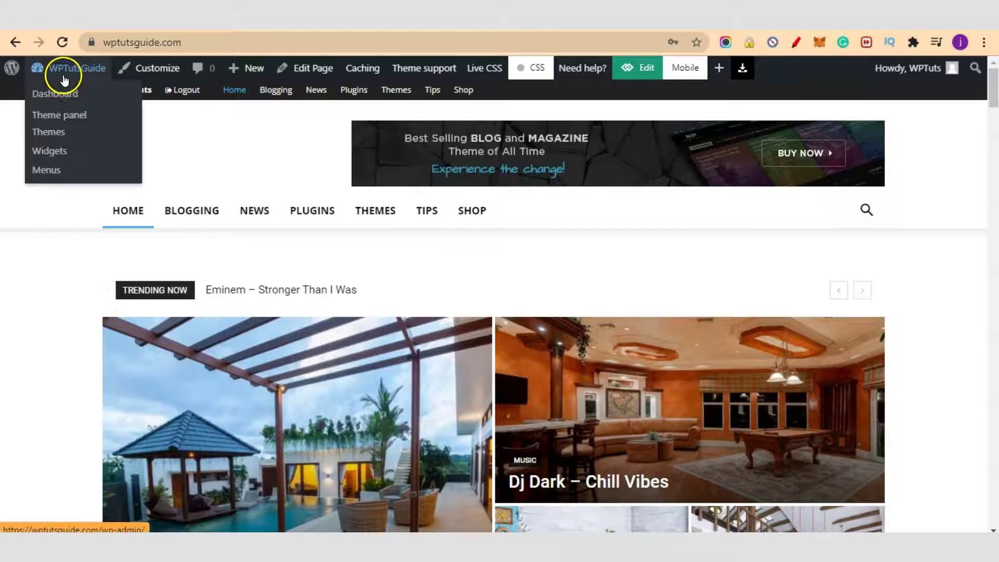
- Return to the admin dashboard to reach Settings > General
{"action": "left_click", "coordinate": [65, 94]}
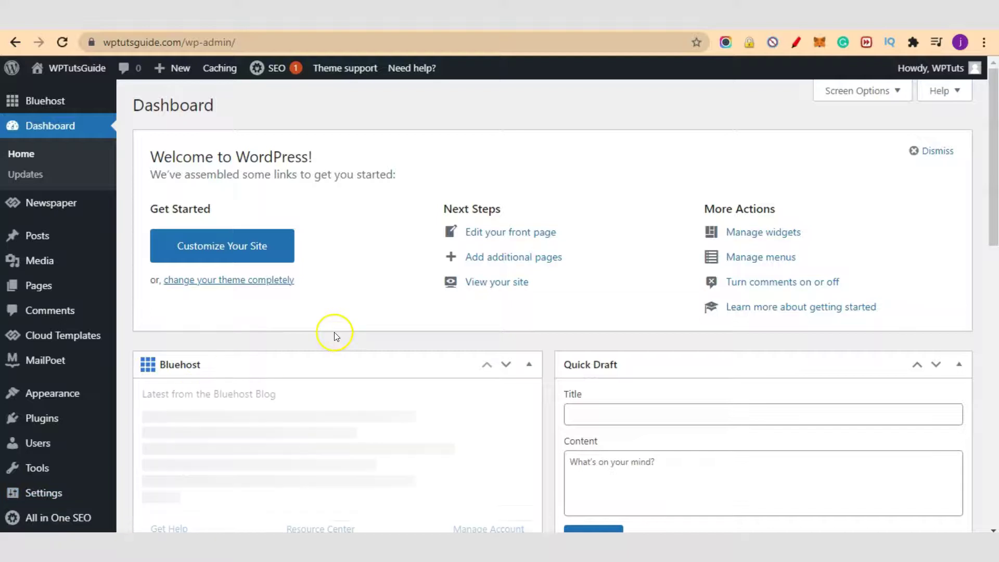
{"action": "mouse_move", "coordinate": [60, 492]}
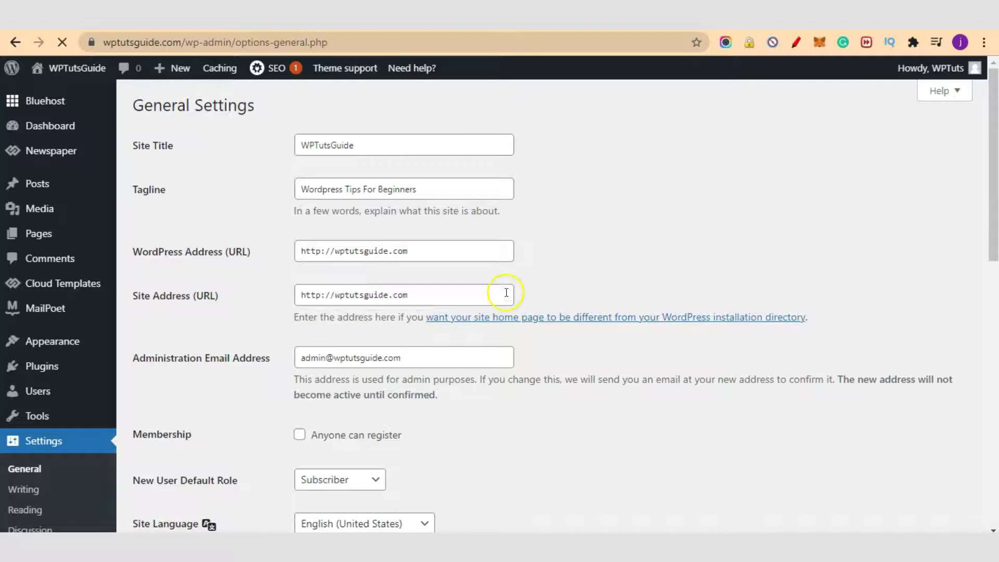
- Select the site title 'WPTutsGuide' and the tagline 'Wordpress Tips For Beginners' in General Settings
{"action": "left_click", "coordinate": [391, 143]}
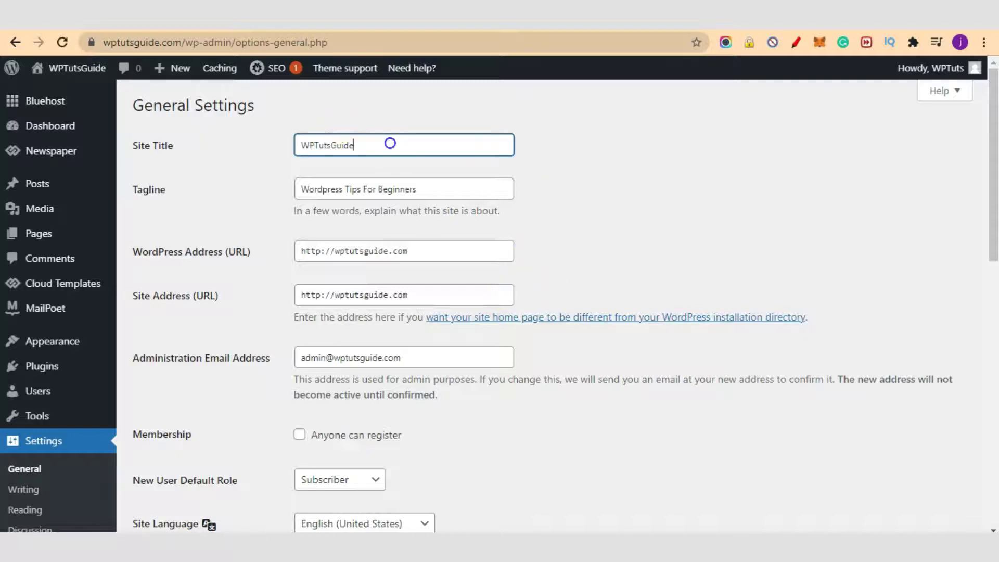
{"action": "double_click", "coordinate": [391, 144]}
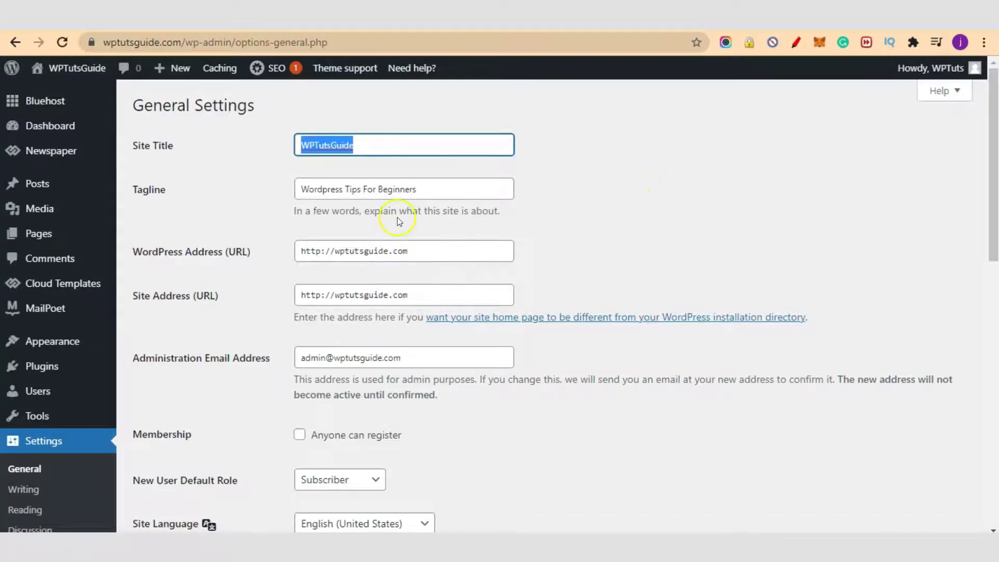
{"action": "left_click", "coordinate": [408, 191]}
{"action": "triple_click", "coordinate": [411, 194]}
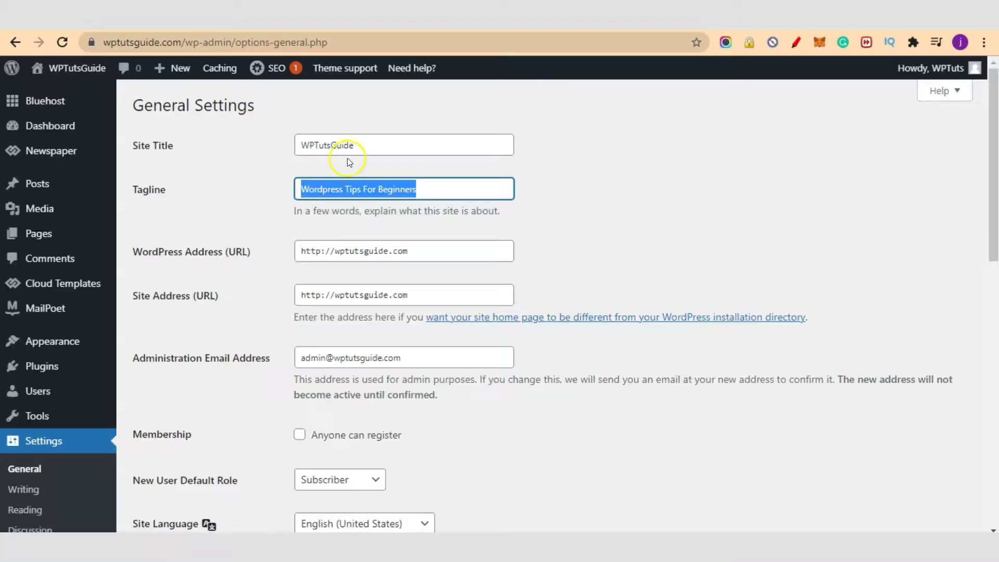
{"action": "left_click", "coordinate": [356, 145]}
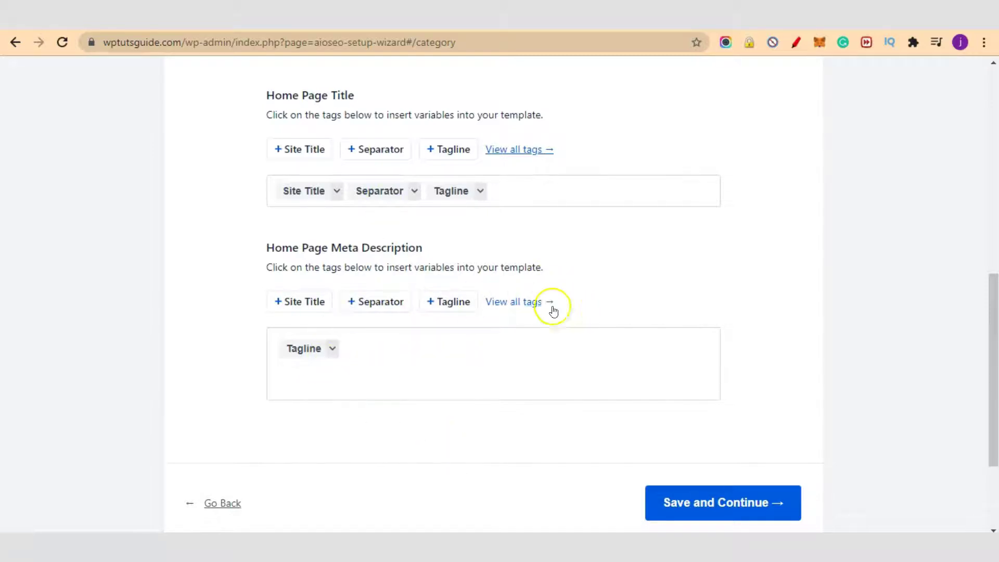
- Browse the meta description template tags without adding one, then save and continue to Step 2
{"action": "left_click", "coordinate": [527, 302]}
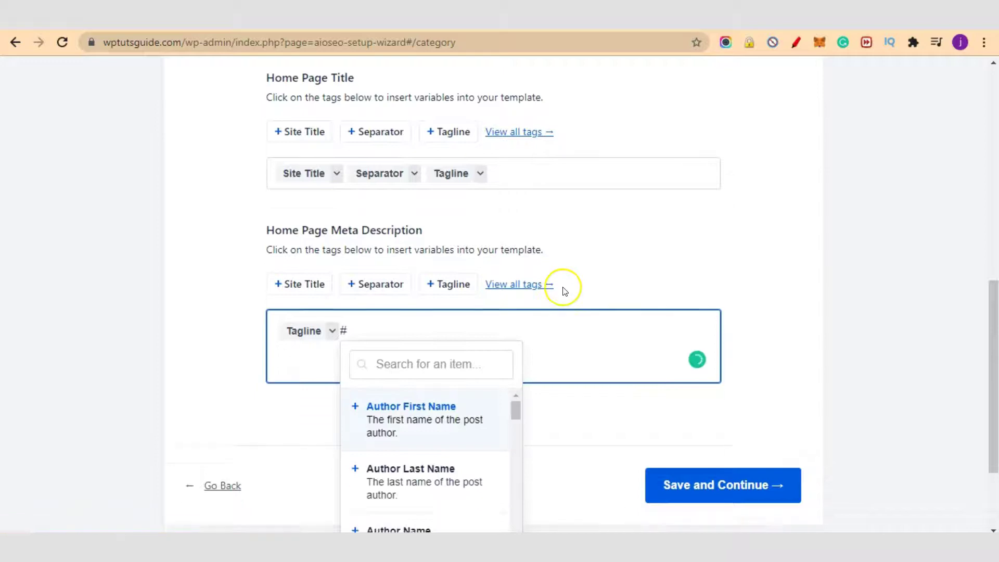
{"action": "scroll", "coordinate": [565, 290], "scroll_direction": "down", "scroll_amount": 3}
{"action": "mouse_move", "coordinate": [516, 285]}
{"action": "left_mouse_down"}
{"action": "mouse_move", "coordinate": [531, 408]}
{"action": "mouse_move", "coordinate": [511, 292]}
{"action": "left_mouse_up"}
{"action": "left_click", "coordinate": [459, 240]}
{"action": "left_click", "coordinate": [553, 214]}
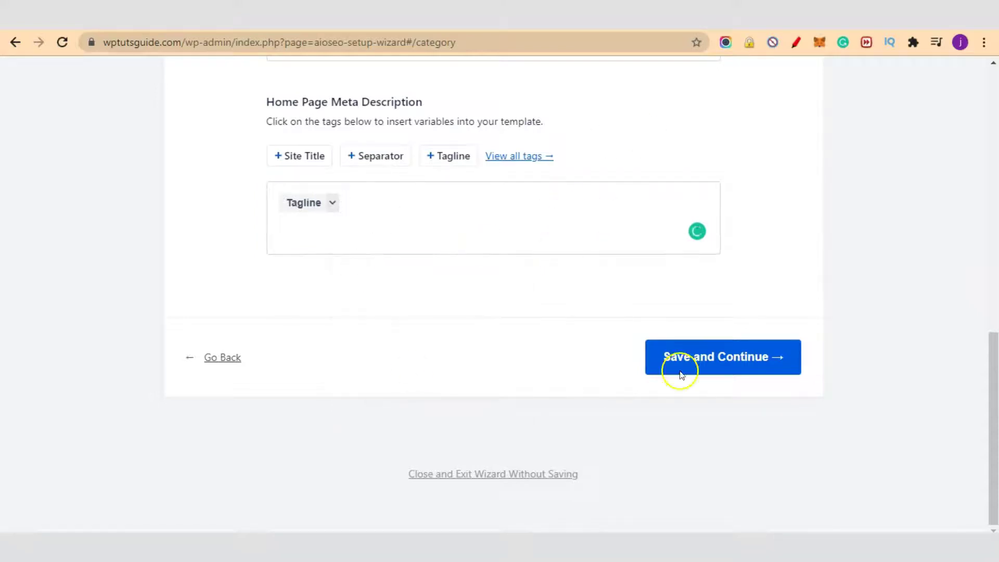
{"action": "left_click", "coordinate": [695, 362]}
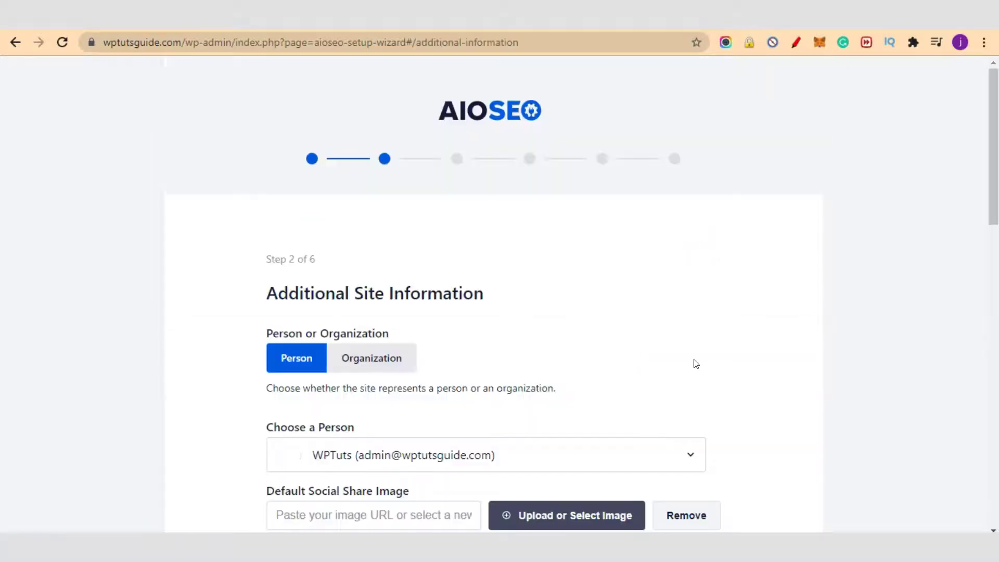
- Scroll through Step 2's Additional Site Information, leaving Person selected
{"action": "scroll", "coordinate": [688, 279], "scroll_direction": "down", "scroll_amount": 1}
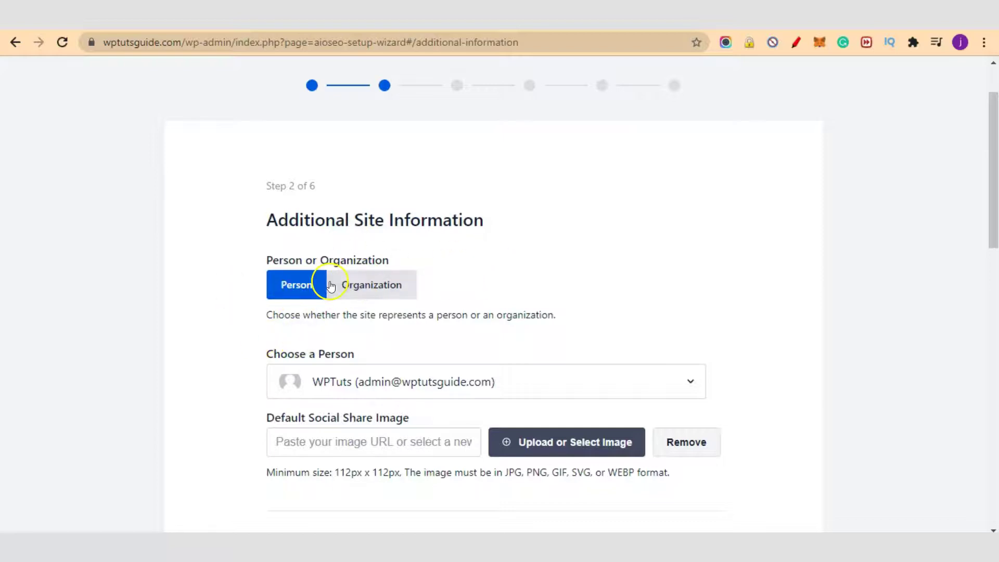
{"action": "scroll", "coordinate": [316, 284], "scroll_direction": "down", "scroll_amount": 2}
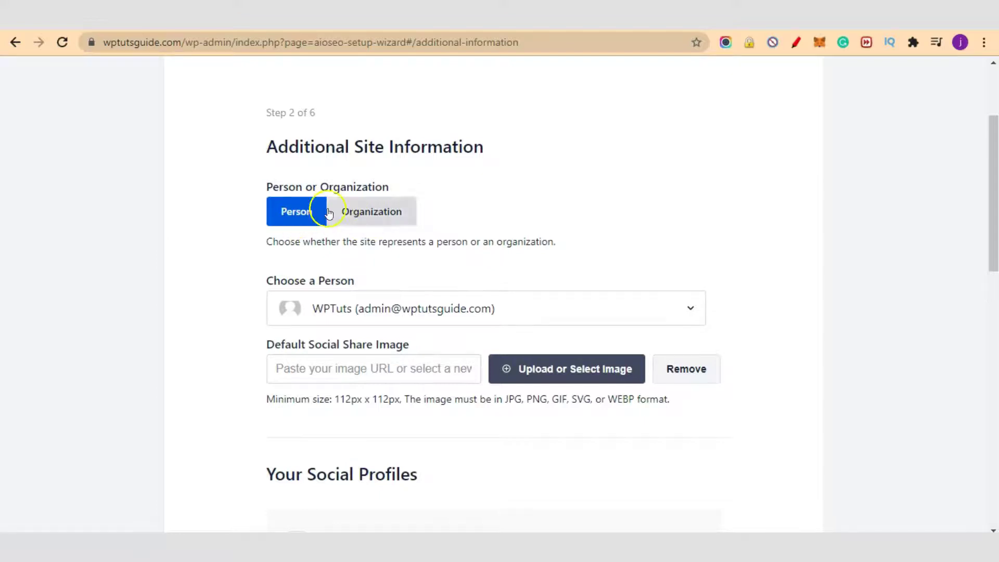
{"action": "scroll", "coordinate": [406, 268], "scroll_direction": "down", "scroll_amount": 2}
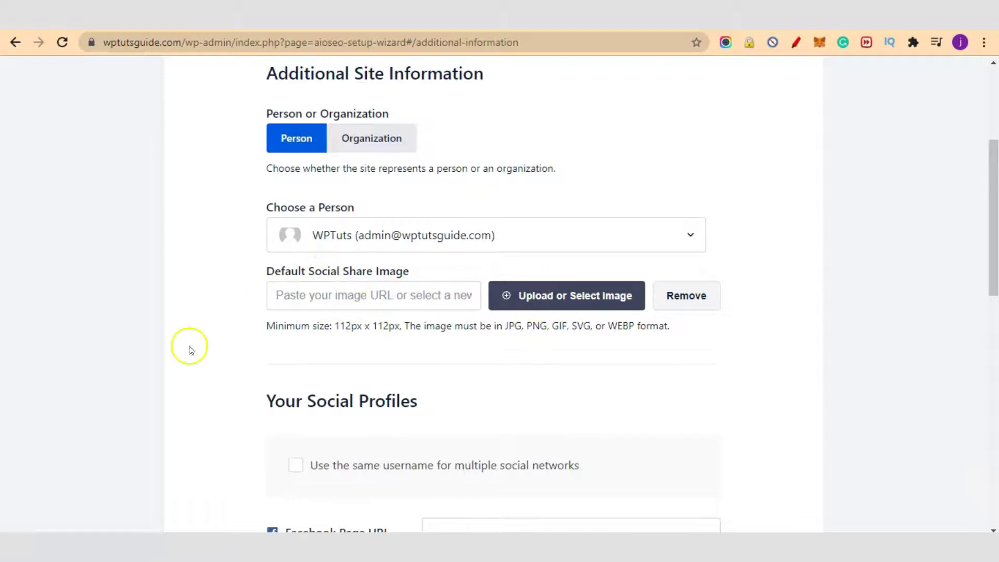
{"action": "scroll", "coordinate": [401, 306], "scroll_direction": "up", "scroll_amount": 1}
{"action": "scroll", "coordinate": [401, 305], "scroll_direction": "down", "scroll_amount": 4}
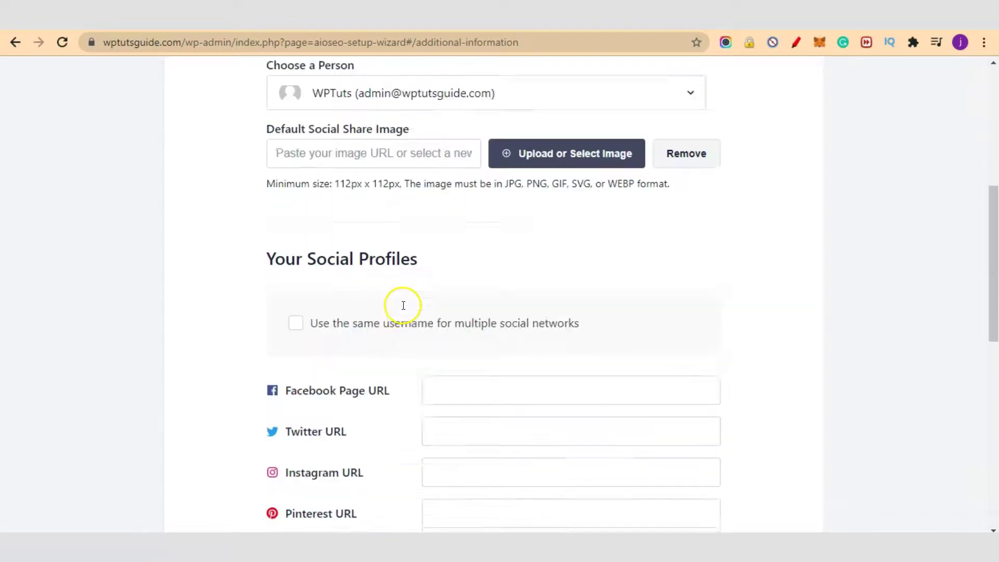
{"action": "scroll", "coordinate": [403, 316], "scroll_direction": "down", "scroll_amount": 1}
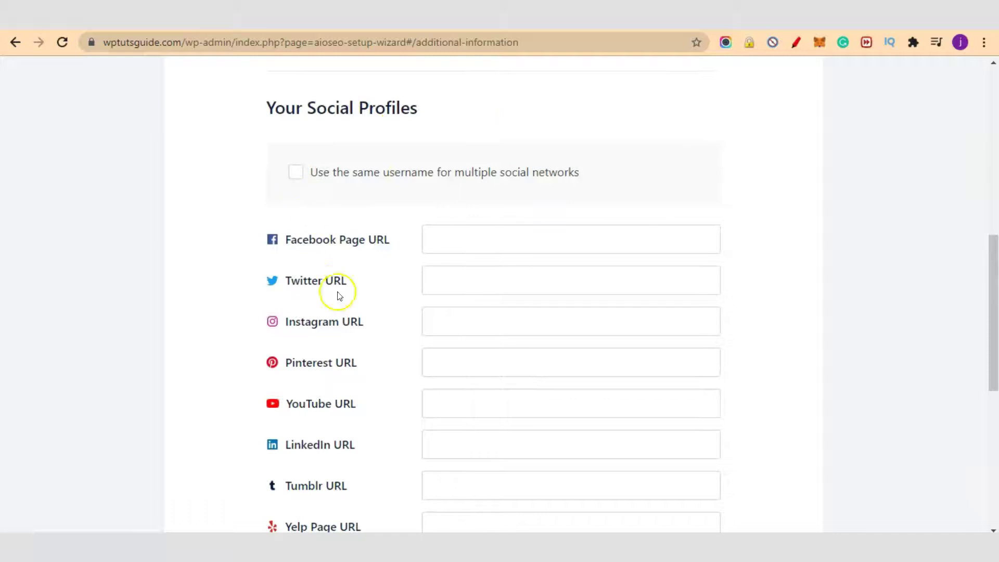
{"action": "scroll", "coordinate": [358, 262], "scroll_direction": "down", "scroll_amount": 1}
{"action": "scroll", "coordinate": [358, 263], "scroll_direction": "down", "scroll_amount": 2}
{"action": "scroll", "coordinate": [413, 232], "scroll_direction": "up", "scroll_amount": 1}
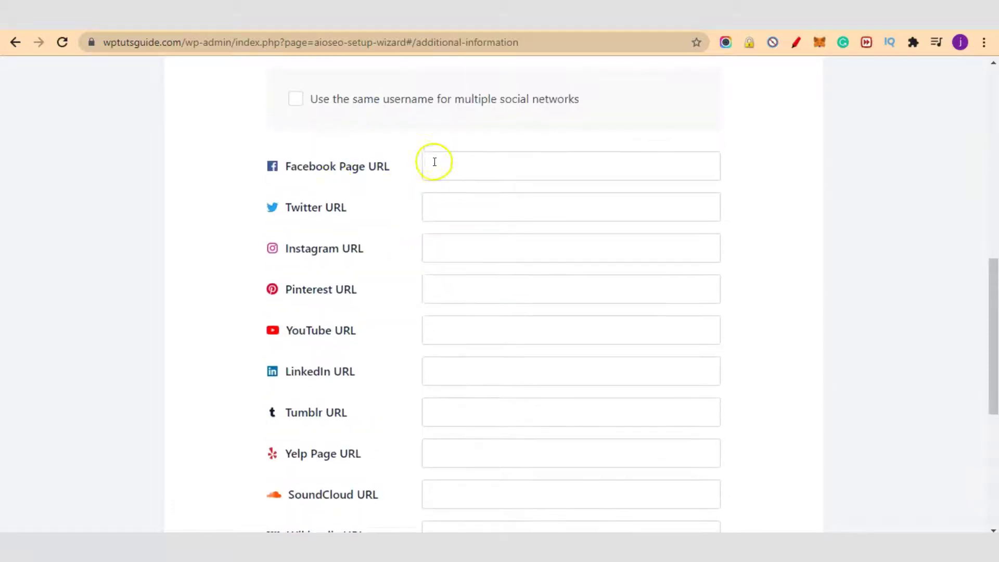
- Step through the social profile URL fields, from Facebook Page URL down to YouTube and back to Twitter
{"action": "left_click", "coordinate": [479, 155]}
{"action": "left_click", "coordinate": [468, 207]}
{"action": "left_click", "coordinate": [479, 245]}
{"action": "left_click", "coordinate": [478, 285]}
{"action": "left_click", "coordinate": [501, 338]}
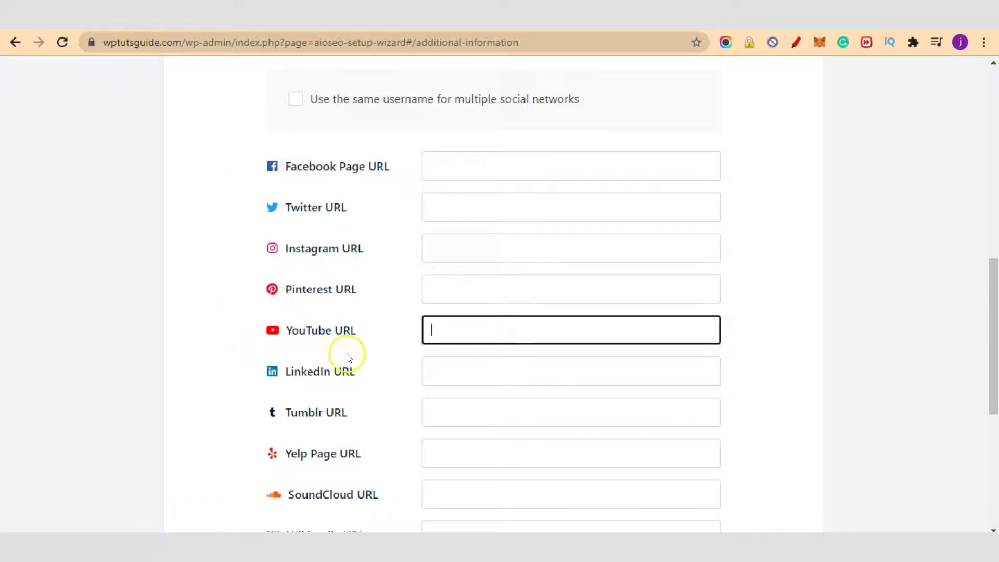
{"action": "scroll", "coordinate": [346, 362], "scroll_direction": "down", "scroll_amount": 2}
{"action": "scroll", "coordinate": [346, 361], "scroll_direction": "up", "scroll_amount": 2}
{"action": "left_click", "coordinate": [435, 208]}
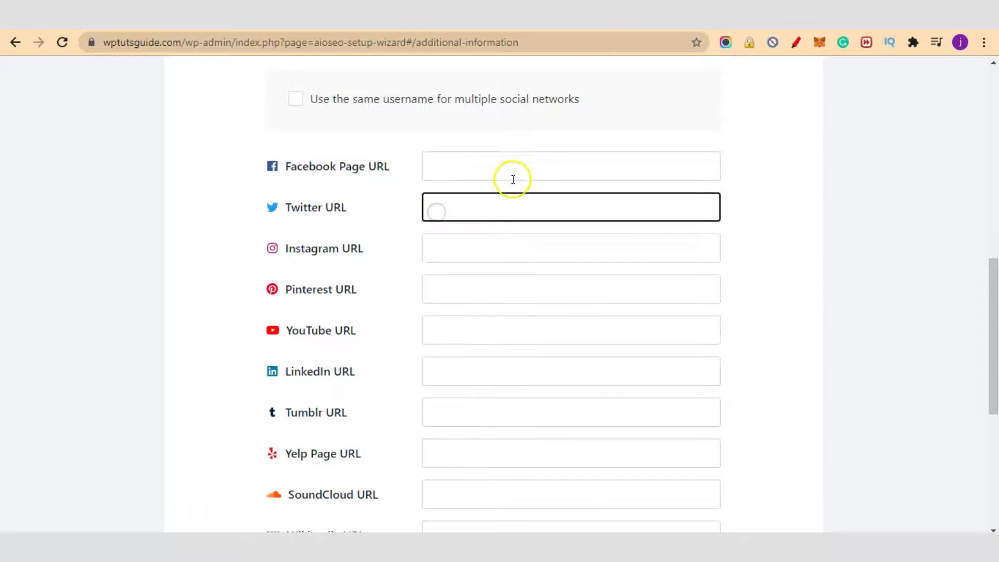
{"action": "scroll", "coordinate": [553, 304], "scroll_direction": "down", "scroll_amount": 1}
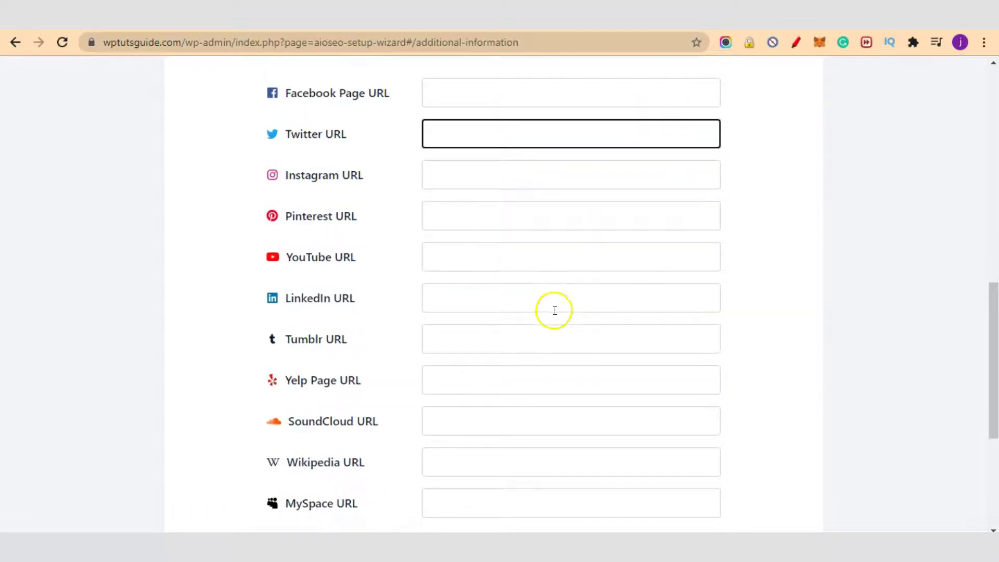
{"action": "scroll", "coordinate": [551, 307], "scroll_direction": "down", "scroll_amount": 4}
{"action": "scroll", "coordinate": [442, 281], "scroll_direction": "up", "scroll_amount": 5}
{"action": "scroll", "coordinate": [405, 257], "scroll_direction": "up", "scroll_amount": 2}
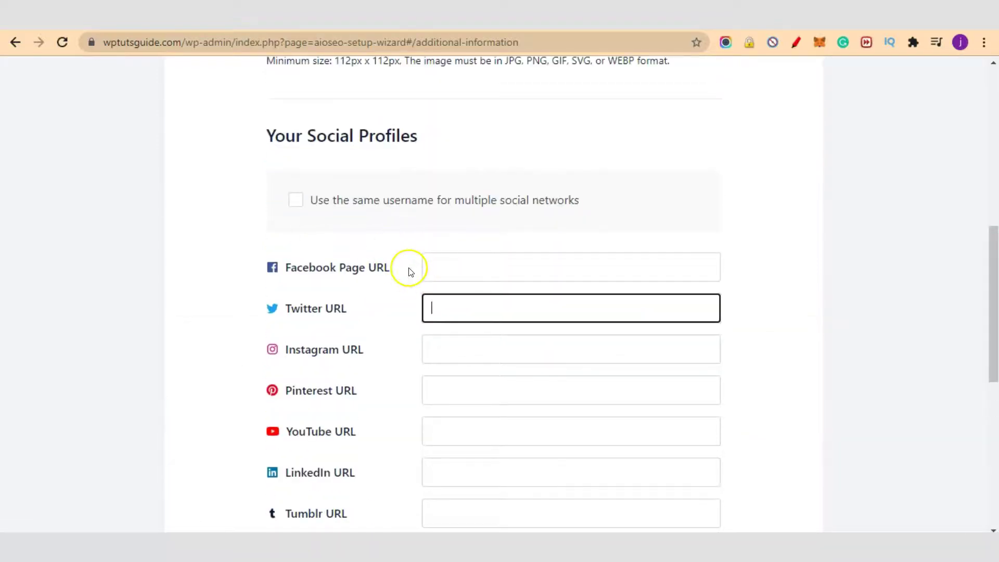
{"action": "scroll", "coordinate": [413, 357], "scroll_direction": "down", "scroll_amount": 1}
- Enter the site's Facebook page URL under social profiles, correct its typo, and save the step
{"action": "scroll", "coordinate": [417, 338], "scroll_direction": "down", "scroll_amount": 1}
{"action": "left_click", "coordinate": [468, 186]}
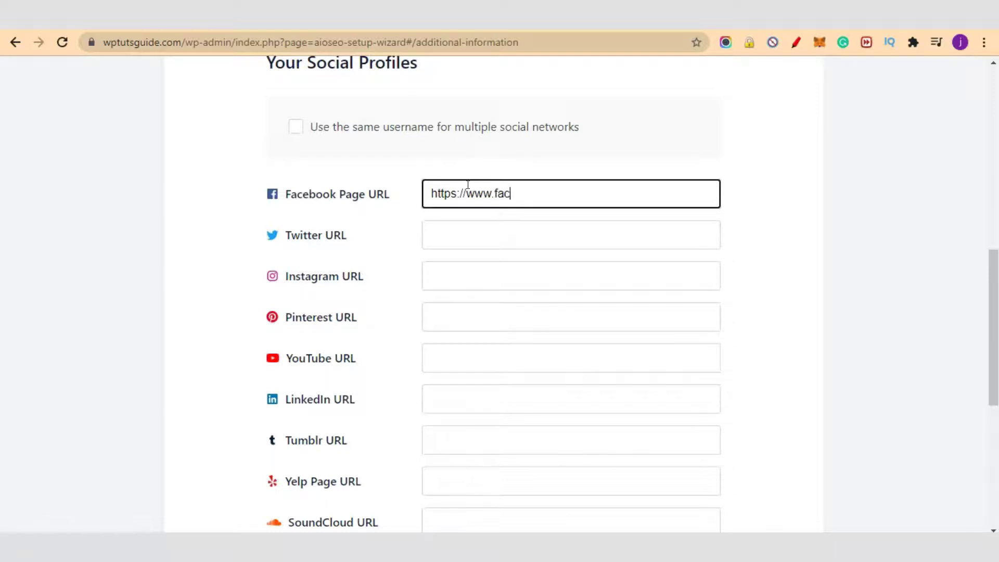
{"action": "type", "text": "om/wobko"}
{"action": "key", "text": "BackSpace"}
{"action": "key", "text": "BackSpace"}
{"action": "key", "text": "BackSpace"}
{"action": "key", "text": "BackSpace"}
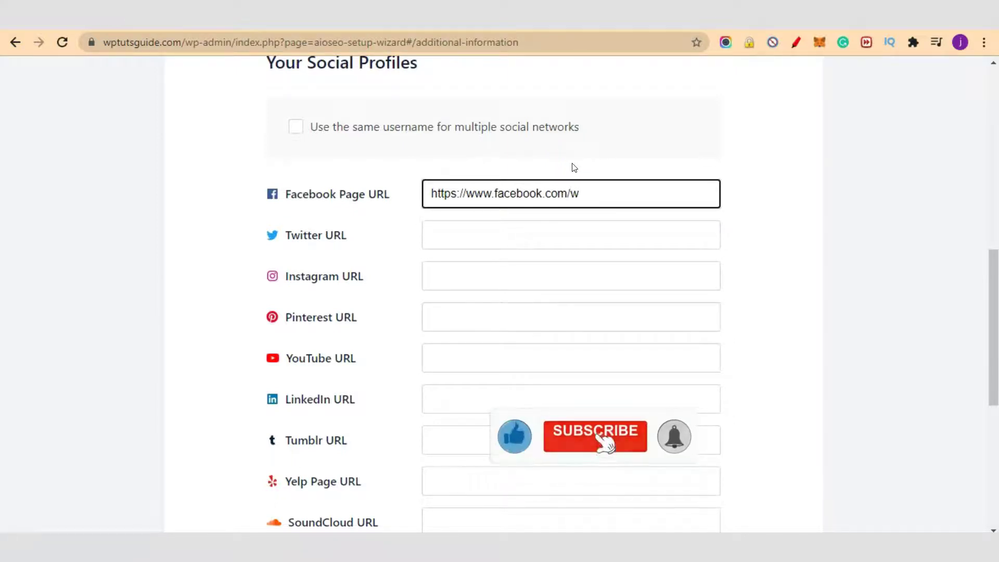
{"action": "type", "text": "pblogga"}
{"action": "left_click", "coordinate": [783, 266]}
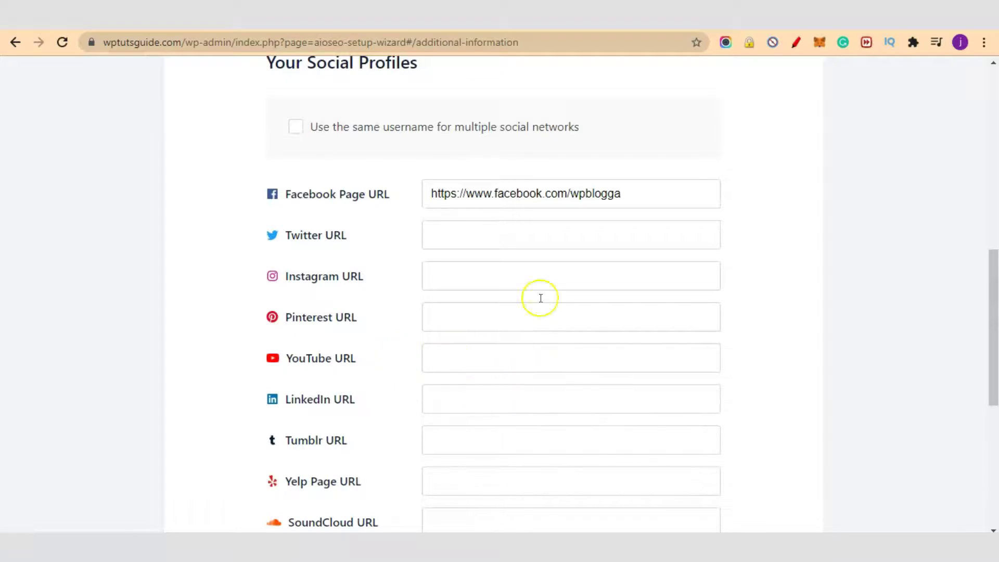
{"action": "scroll", "coordinate": [524, 472], "scroll_direction": "down", "scroll_amount": 5}
{"action": "scroll", "coordinate": [524, 473], "scroll_direction": "up", "scroll_amount": 6}
{"action": "scroll", "coordinate": [516, 367], "scroll_direction": "down", "scroll_amount": 6}
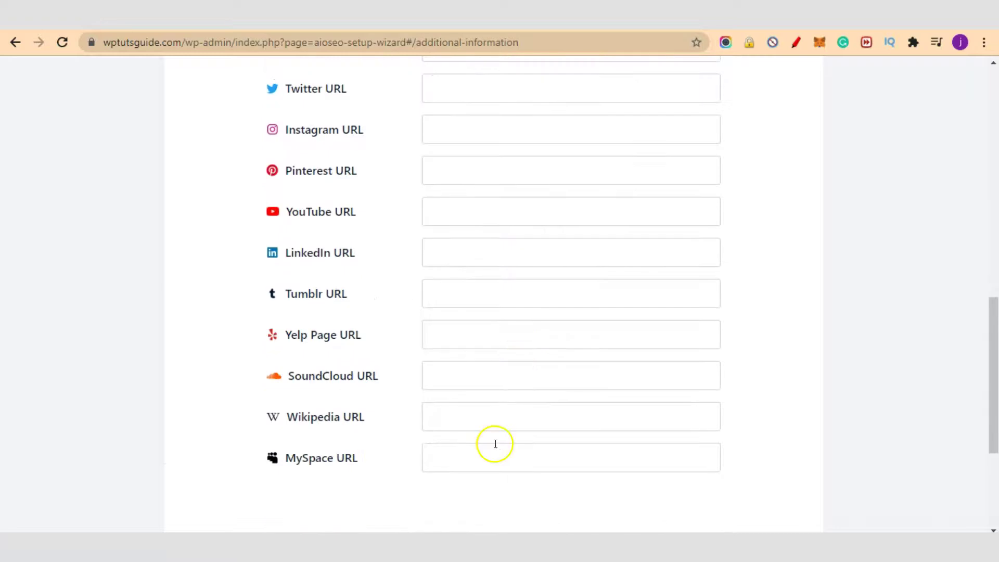
{"action": "left_click", "coordinate": [721, 443]}
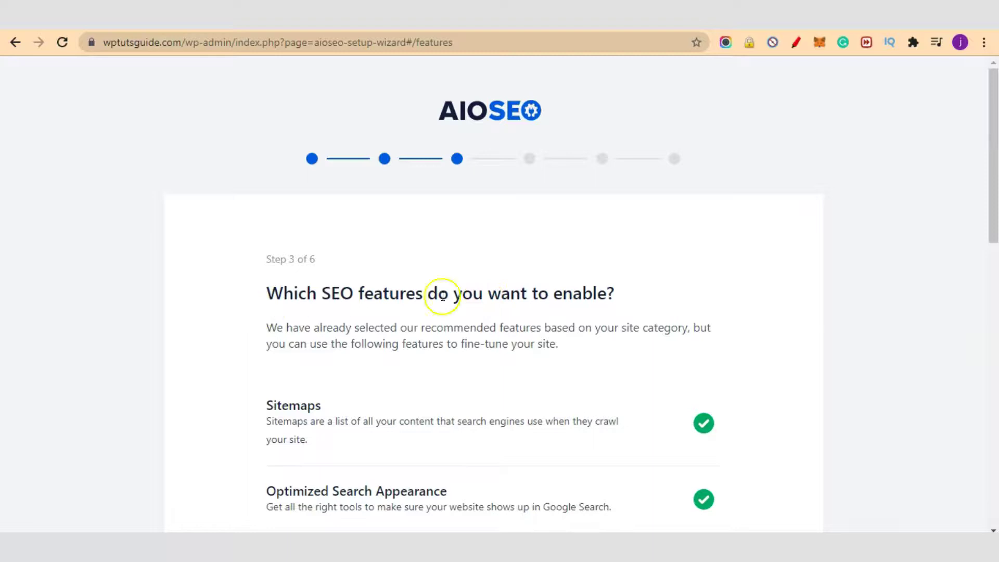
- Keep Sitemaps, Optimized Search Appearance and the other recommended features checked, then save Step 3
{"action": "scroll", "coordinate": [651, 286], "scroll_direction": "down", "scroll_amount": 3}
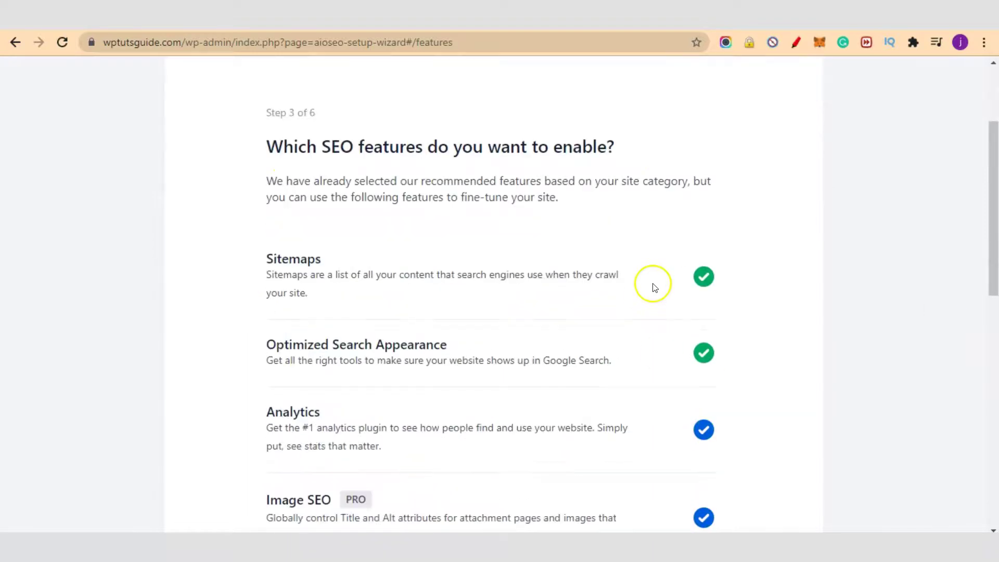
{"action": "scroll", "coordinate": [541, 350], "scroll_direction": "down", "scroll_amount": 1}
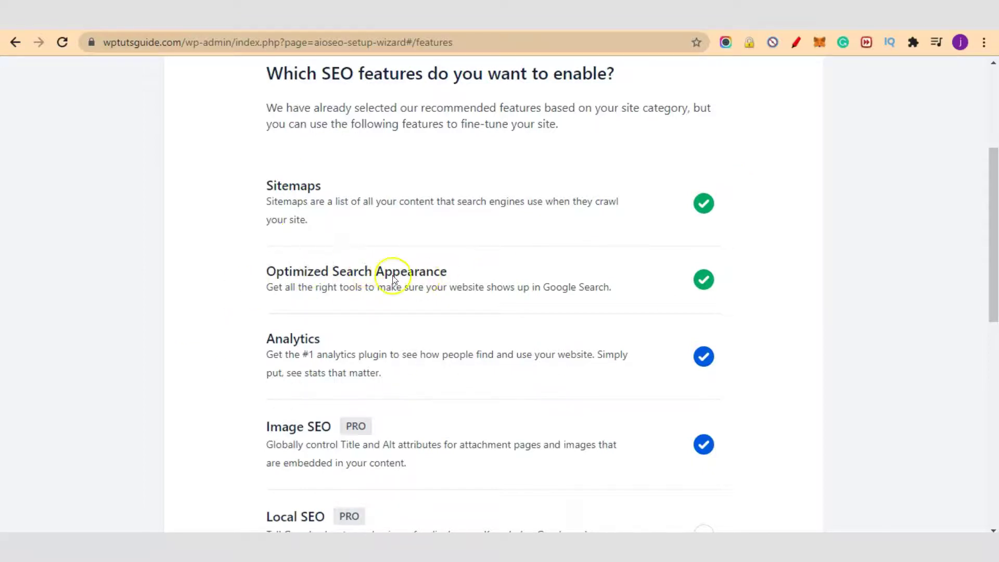
{"action": "scroll", "coordinate": [730, 294], "scroll_direction": "down", "scroll_amount": 1}
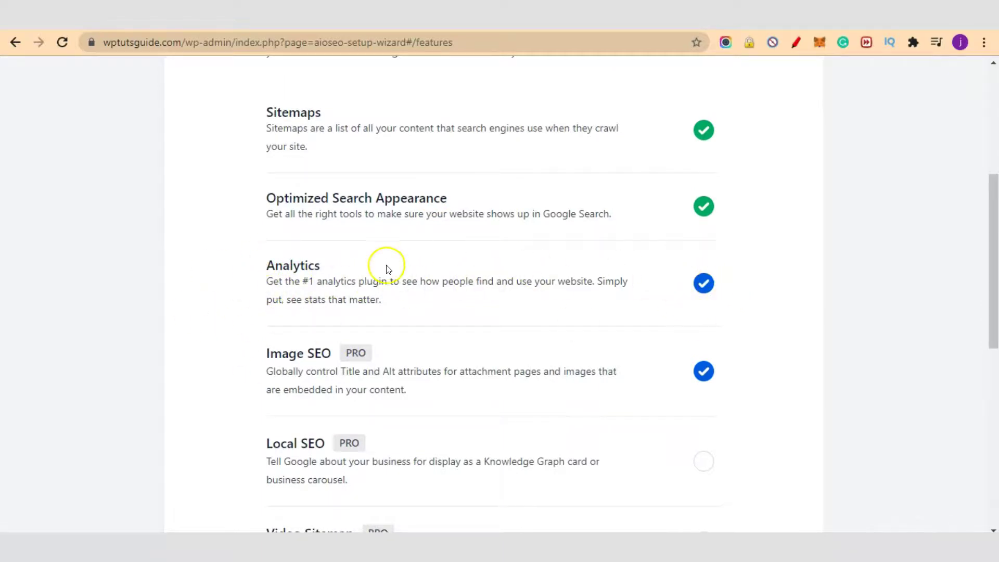
{"action": "scroll", "coordinate": [387, 268], "scroll_direction": "down", "scroll_amount": 1}
{"action": "scroll", "coordinate": [323, 241], "scroll_direction": "down", "scroll_amount": 2}
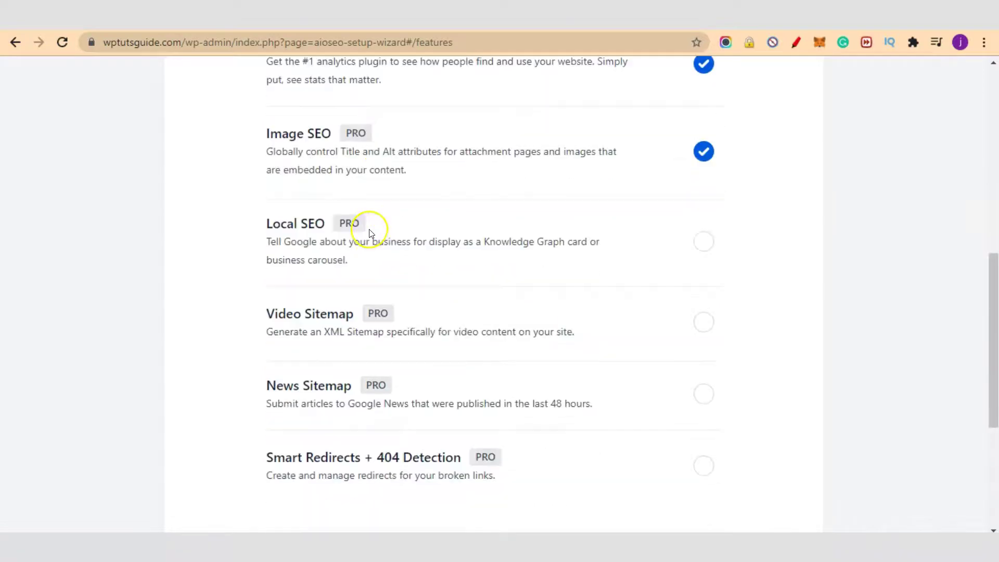
{"action": "scroll", "coordinate": [370, 225], "scroll_direction": "down", "scroll_amount": 4}
{"action": "scroll", "coordinate": [403, 240], "scroll_direction": "up", "scroll_amount": 3}
{"action": "scroll", "coordinate": [361, 339], "scroll_direction": "down", "scroll_amount": 4}
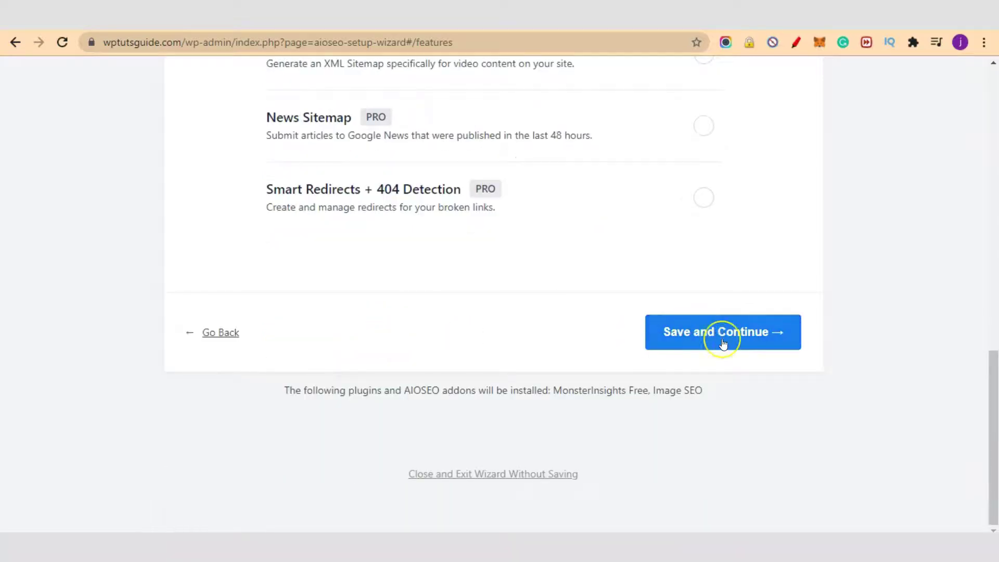
{"action": "left_click", "coordinate": [724, 344]}
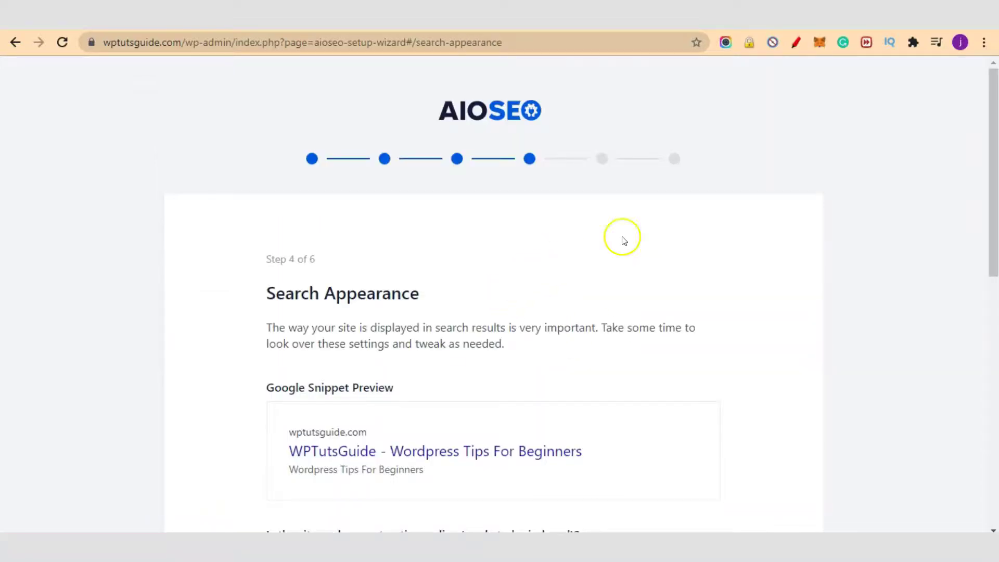
- Toggle the site to Under Construction and back to Live Site, then save Search Appearance
{"action": "scroll", "coordinate": [685, 235], "scroll_direction": "down", "scroll_amount": 5}
{"action": "scroll", "coordinate": [689, 247], "scroll_direction": "up", "scroll_amount": 3}
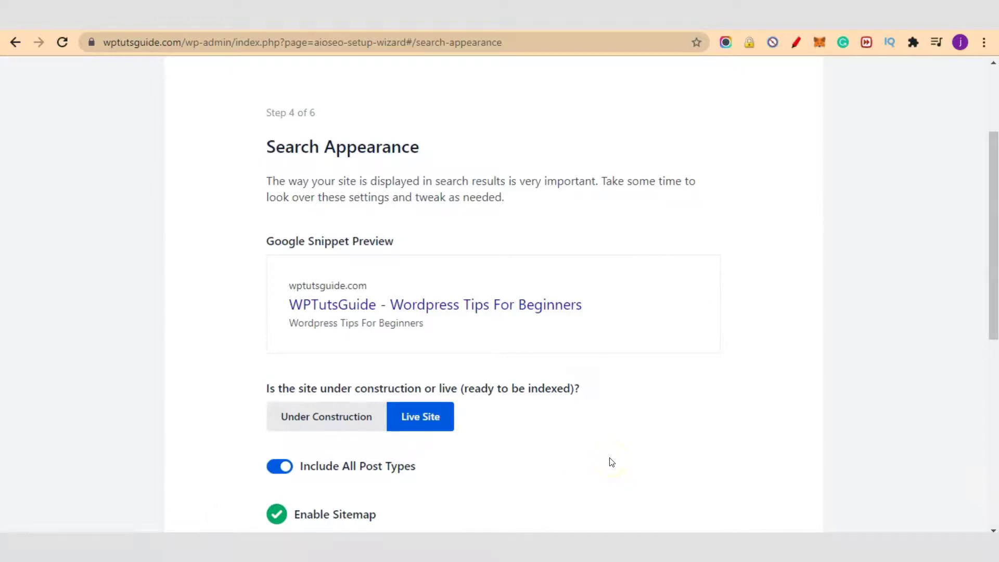
{"action": "mouse_move", "coordinate": [286, 321]}
{"action": "mouse_move", "coordinate": [349, 321]}
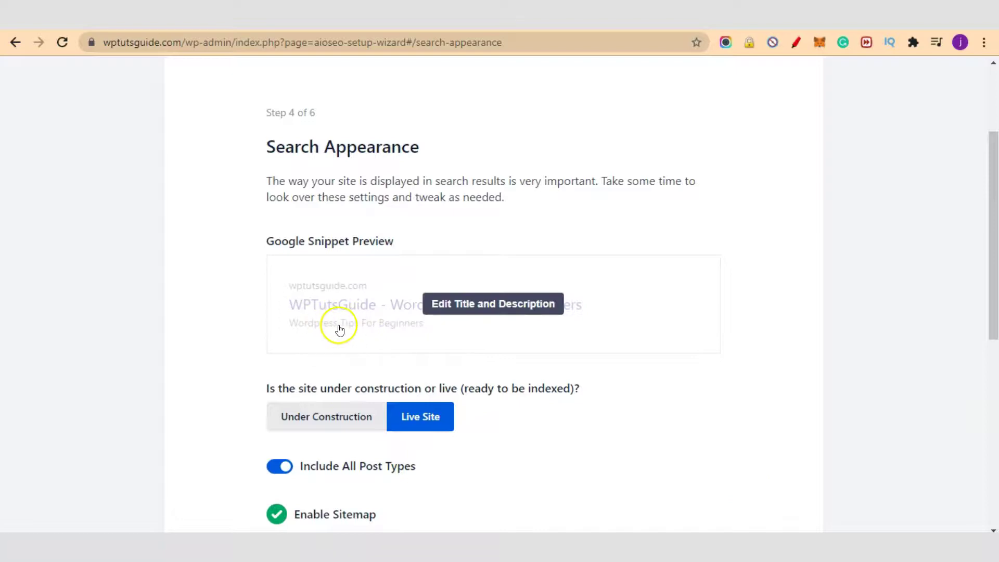
{"action": "scroll", "coordinate": [599, 388], "scroll_direction": "down", "scroll_amount": 4}
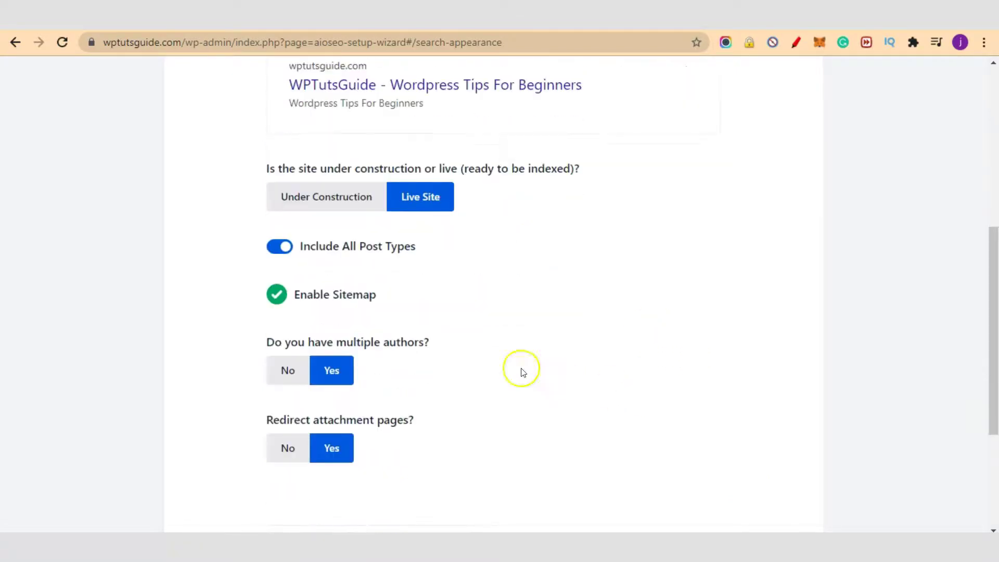
{"action": "left_click", "coordinate": [333, 208]}
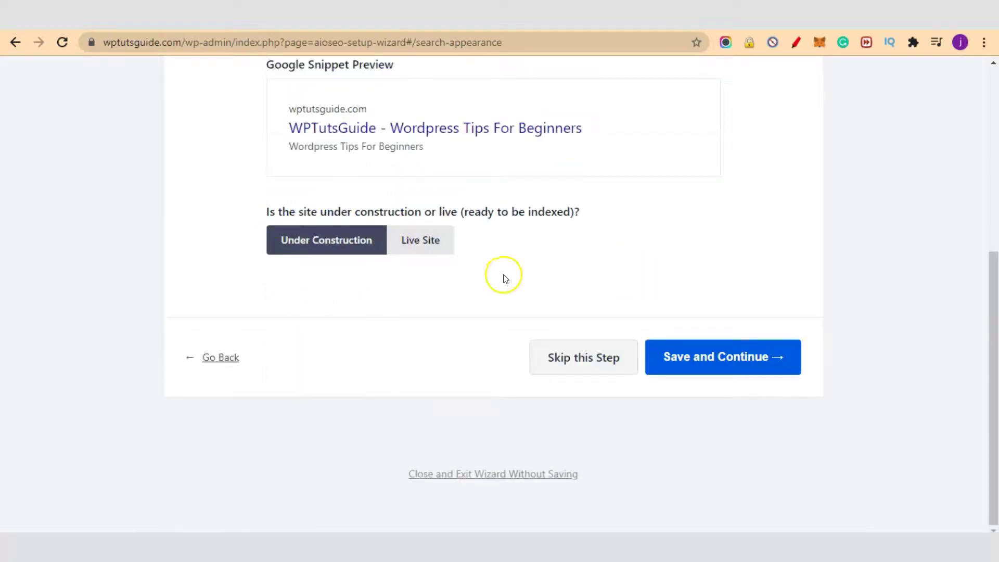
{"action": "left_click", "coordinate": [428, 254]}
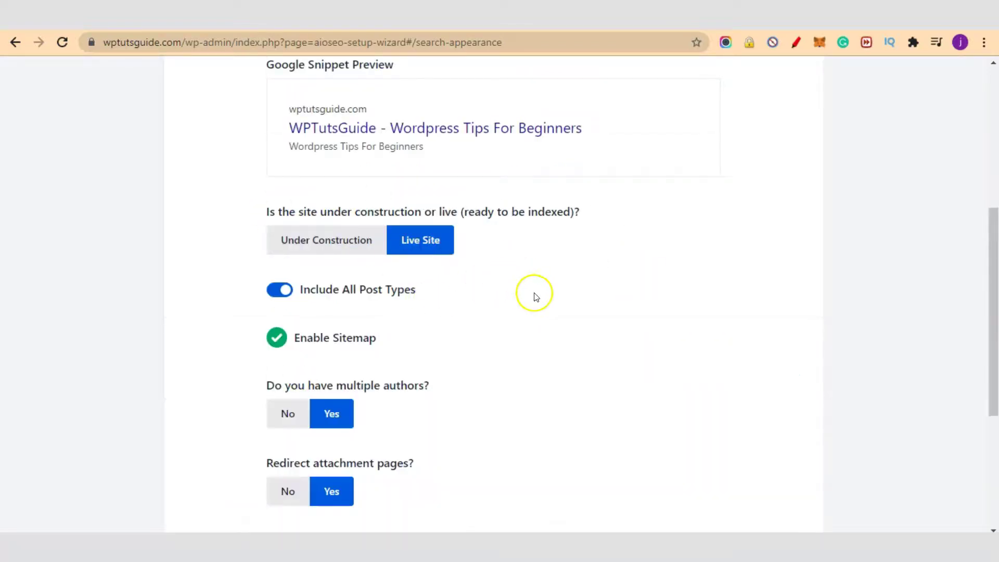
{"action": "scroll", "coordinate": [531, 287], "scroll_direction": "down", "scroll_amount": 1}
{"action": "scroll", "coordinate": [532, 283], "scroll_direction": "down", "scroll_amount": 1}
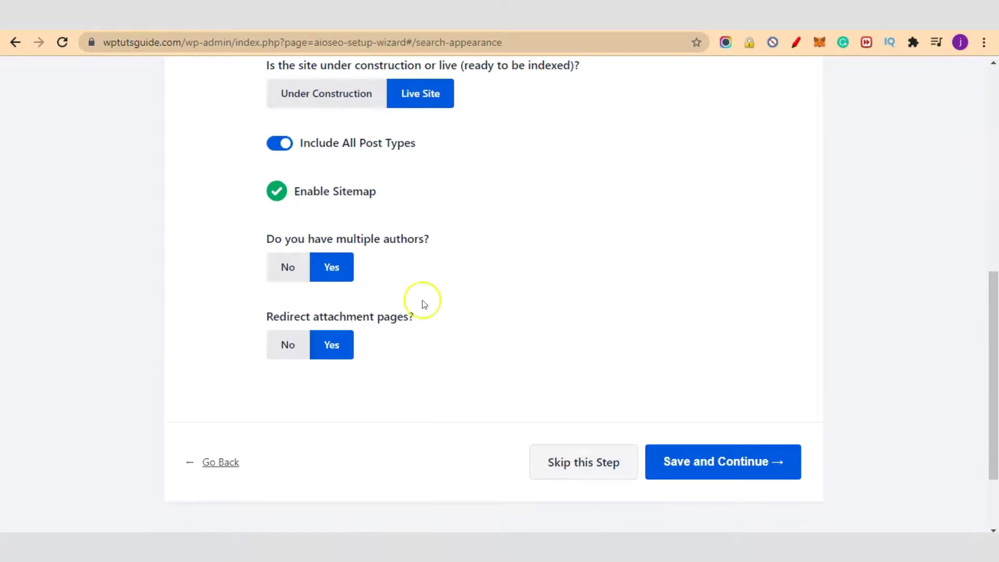
{"action": "scroll", "coordinate": [397, 308], "scroll_direction": "up", "scroll_amount": 3}
{"action": "scroll", "coordinate": [391, 303], "scroll_direction": "down", "scroll_amount": 3}
{"action": "left_click", "coordinate": [717, 462]}
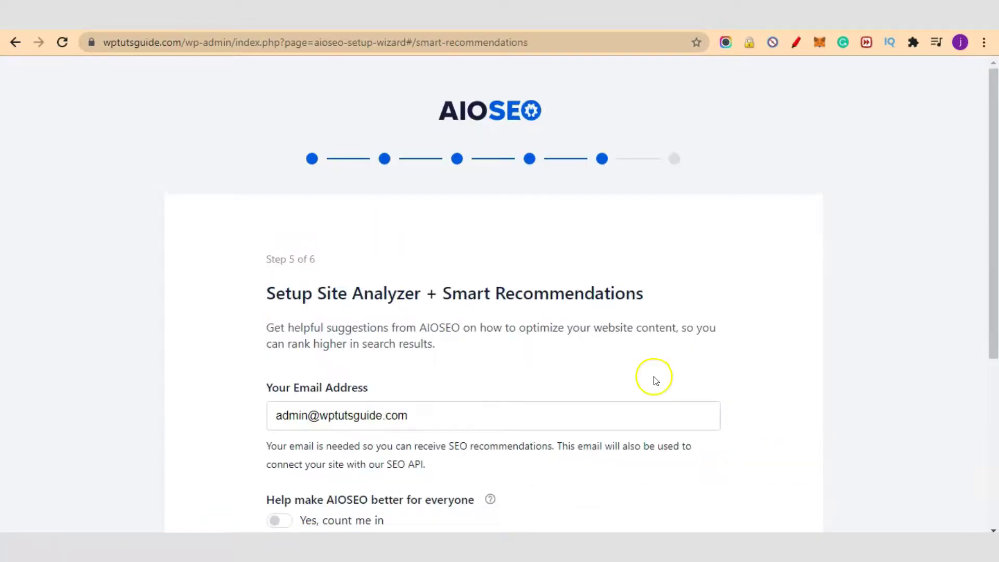
- Skip both the Site Analyzer step and the License Key step of the wizard
{"action": "scroll", "coordinate": [655, 380], "scroll_direction": "down", "scroll_amount": 2}
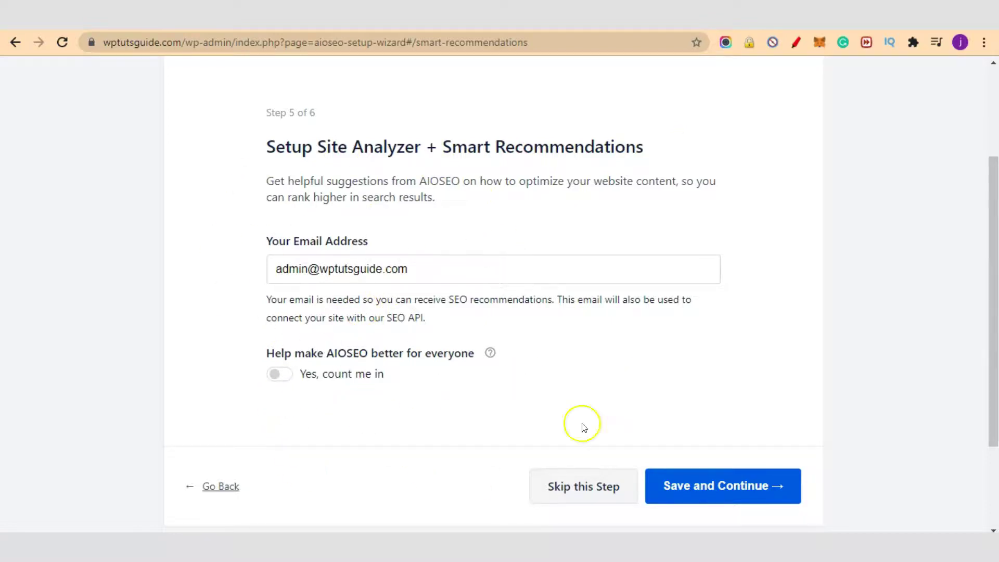
{"action": "left_click", "coordinate": [584, 491]}
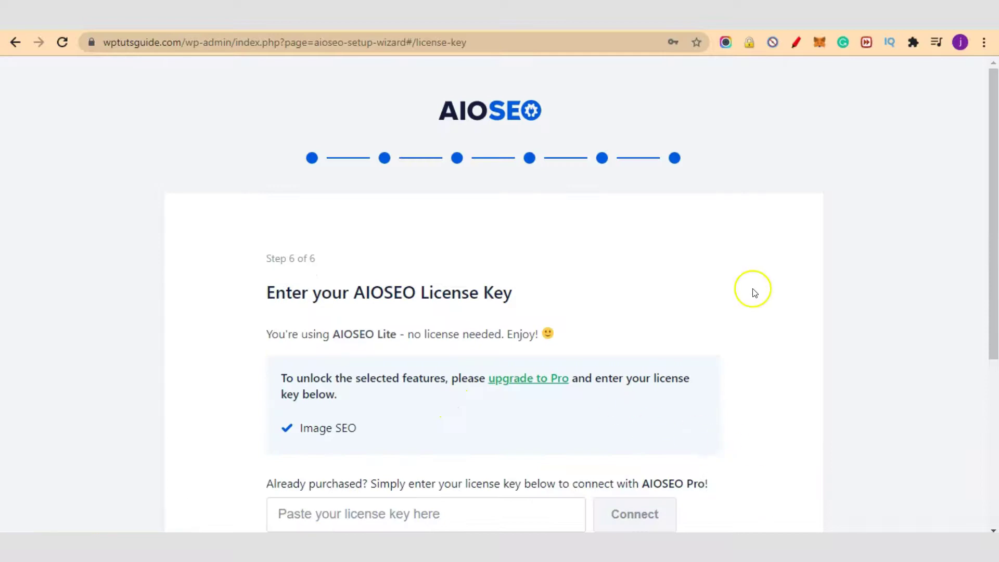
{"action": "scroll", "coordinate": [592, 368], "scroll_direction": "down", "scroll_amount": 5}
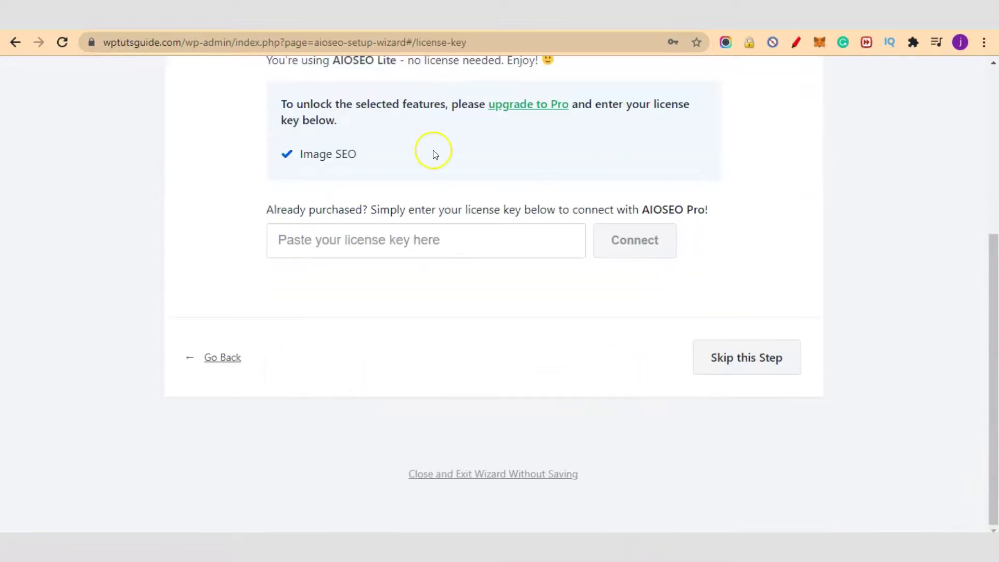
{"action": "scroll", "coordinate": [407, 243], "scroll_direction": "up", "scroll_amount": 5}
{"action": "scroll", "coordinate": [403, 244], "scroll_direction": "down", "scroll_amount": 5}
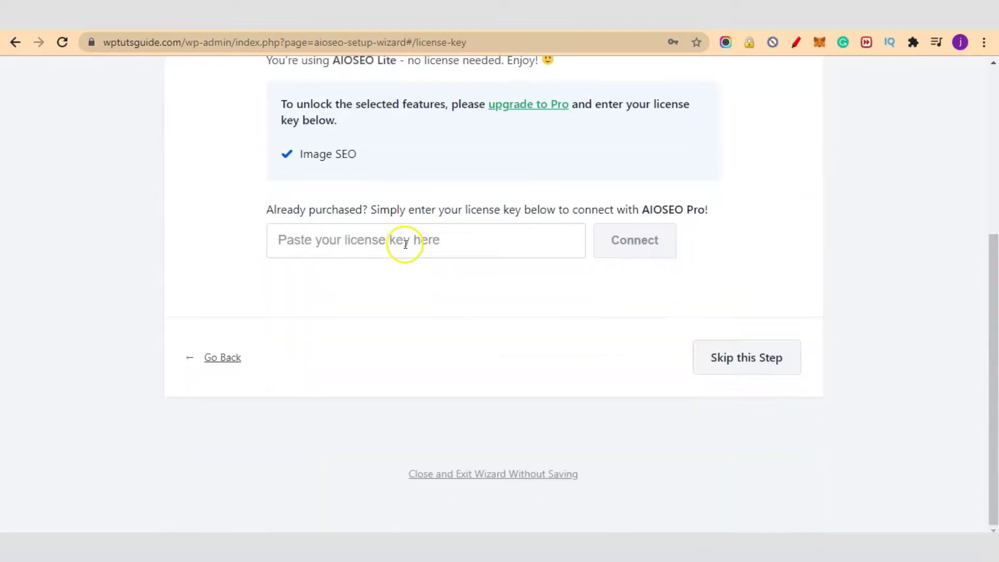
{"action": "left_click", "coordinate": [769, 366]}
- Finish setup from the congratulations page and go to the All in One SEO Dashboard
{"action": "scroll", "coordinate": [655, 330], "scroll_direction": "down", "scroll_amount": 2}
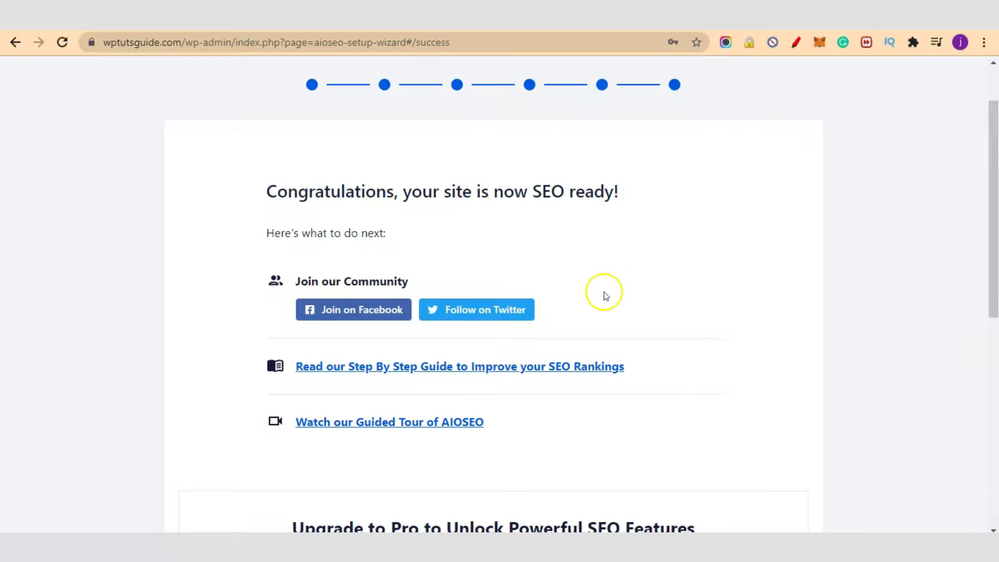
{"action": "scroll", "coordinate": [604, 293], "scroll_direction": "down", "scroll_amount": 3}
{"action": "scroll", "coordinate": [606, 296], "scroll_direction": "down", "scroll_amount": 6}
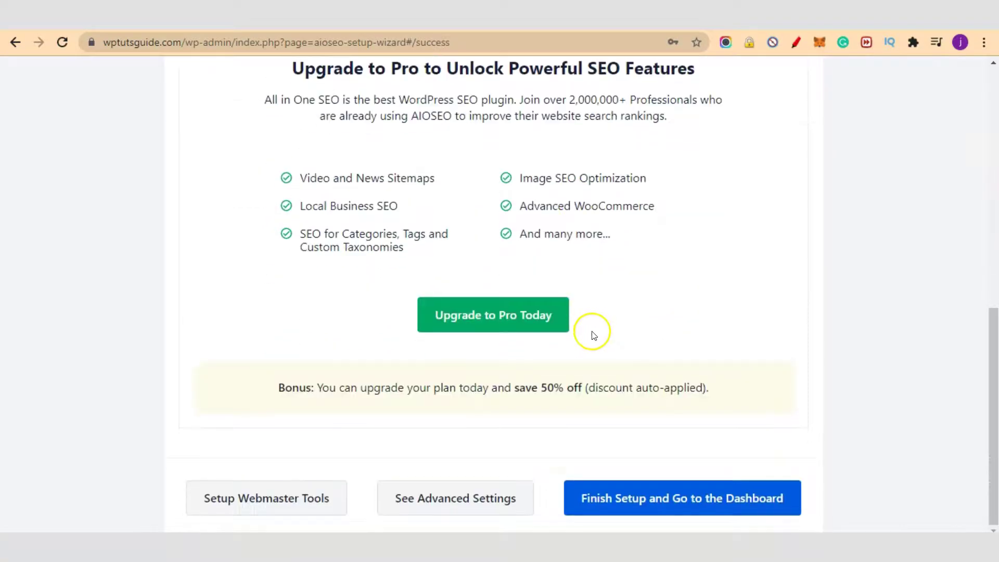
{"action": "left_click", "coordinate": [700, 499]}
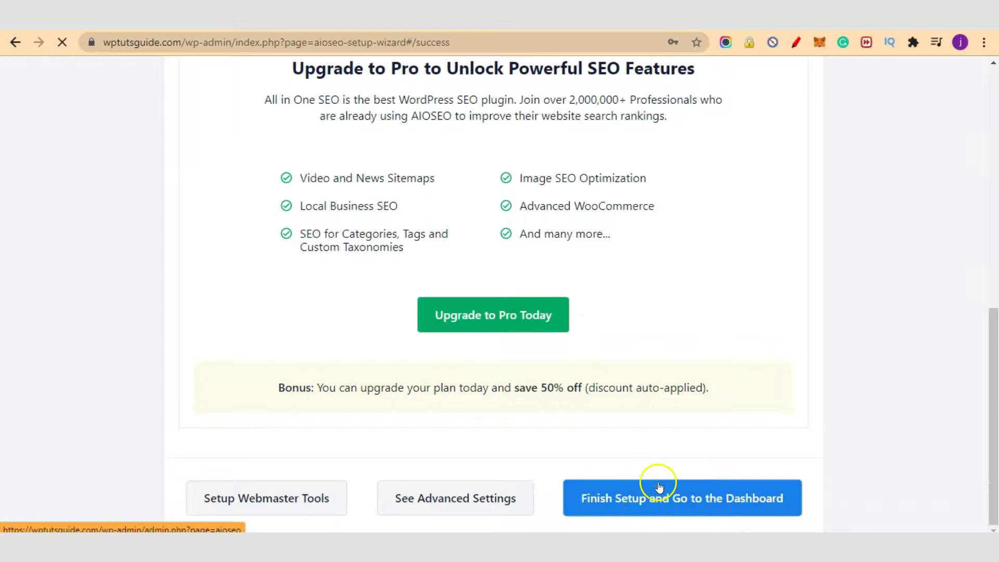
{"action": "left_click", "coordinate": [659, 334]}
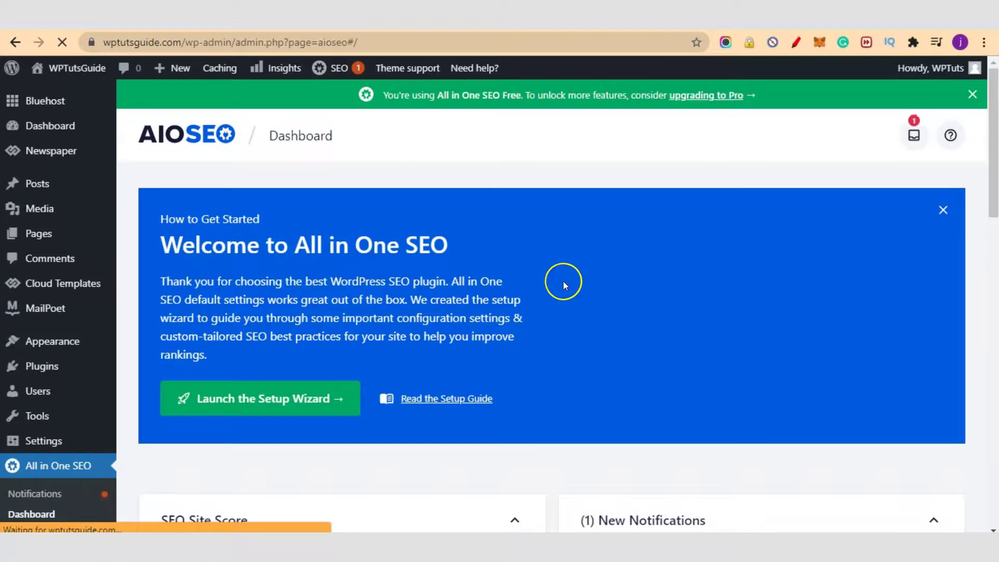
- Go to All in One SEO > Sitemaps from the admin sidebar
{"action": "scroll", "coordinate": [515, 269], "scroll_direction": "down", "scroll_amount": 7}
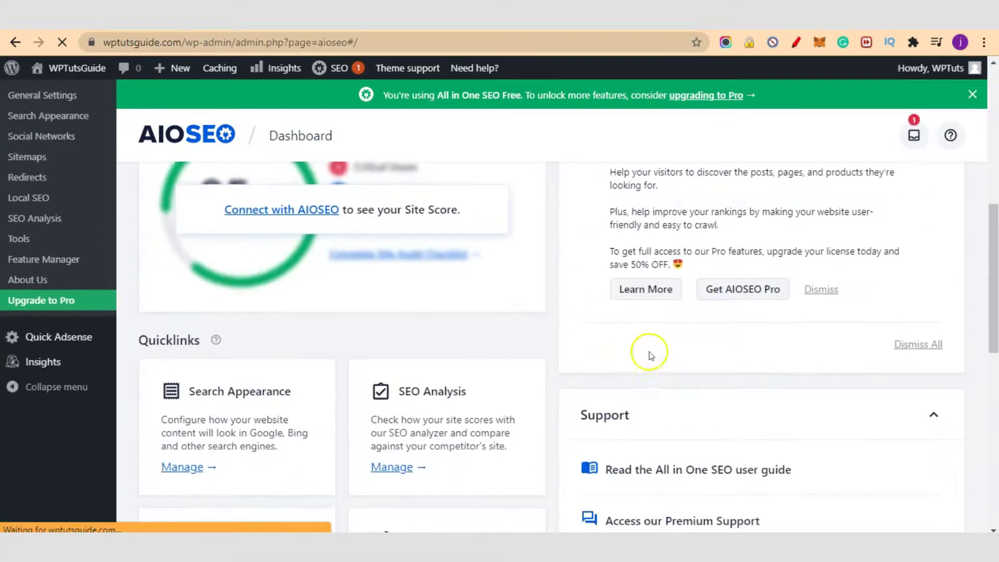
{"action": "scroll", "coordinate": [575, 377], "scroll_direction": "up", "scroll_amount": 4}
{"action": "scroll", "coordinate": [653, 359], "scroll_direction": "down", "scroll_amount": 3}
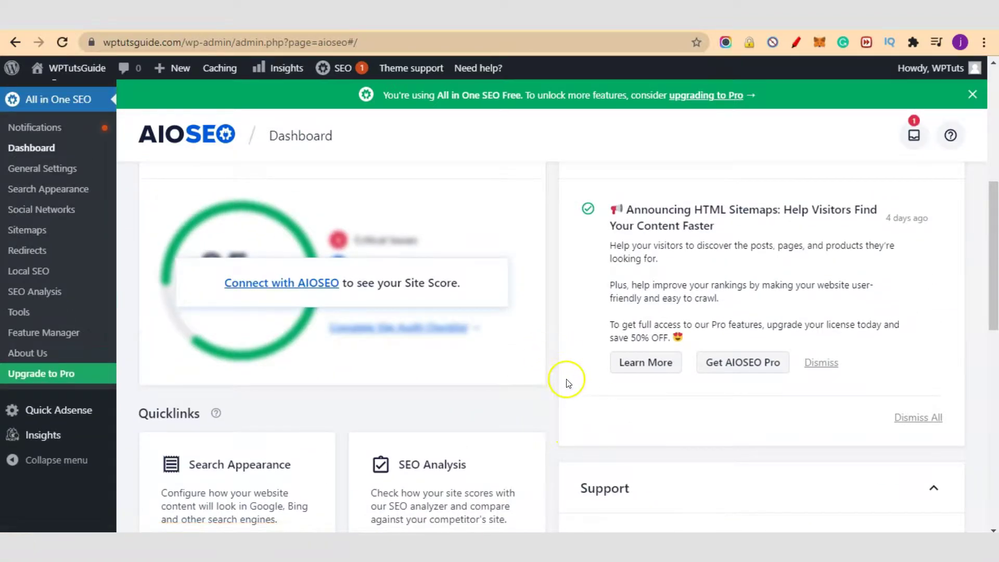
{"action": "scroll", "coordinate": [568, 384], "scroll_direction": "up", "scroll_amount": 3}
{"action": "scroll", "coordinate": [415, 383], "scroll_direction": "down", "scroll_amount": 2}
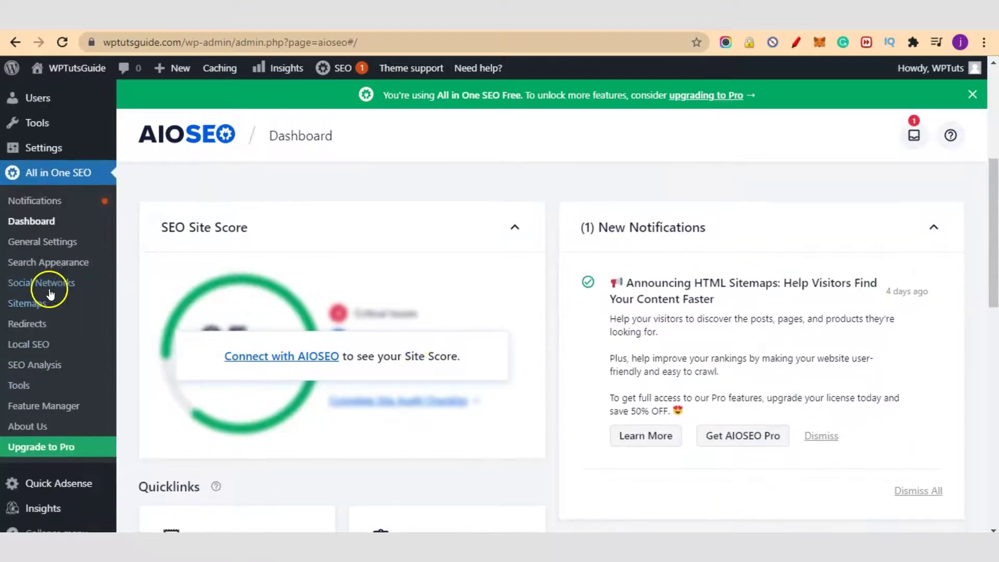
{"action": "left_click", "coordinate": [28, 312]}
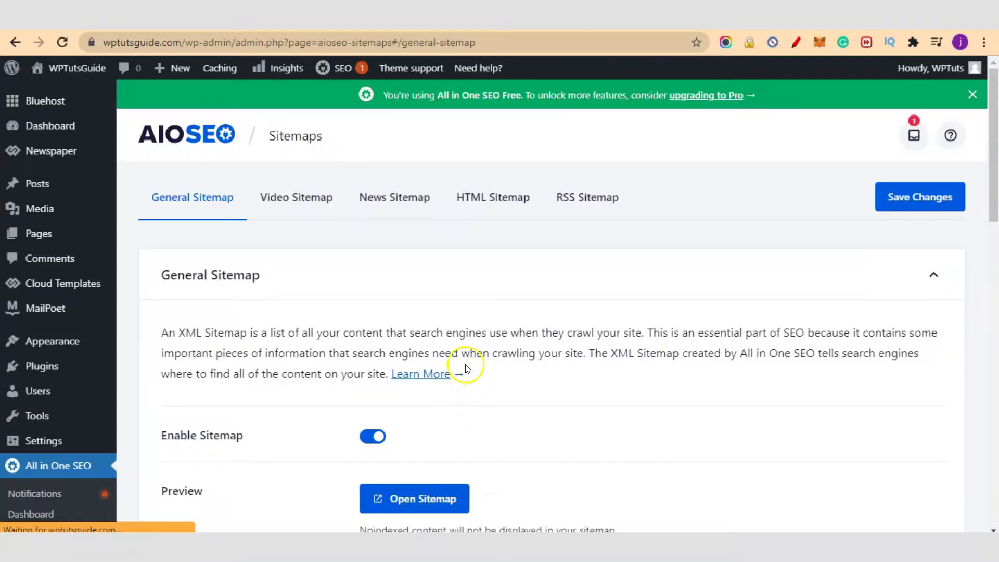
- Scroll through General Sitemap settings to confirm Enable Sitemap and sitemap indexes are on
{"action": "scroll", "coordinate": [526, 330], "scroll_direction": "down", "scroll_amount": 2}
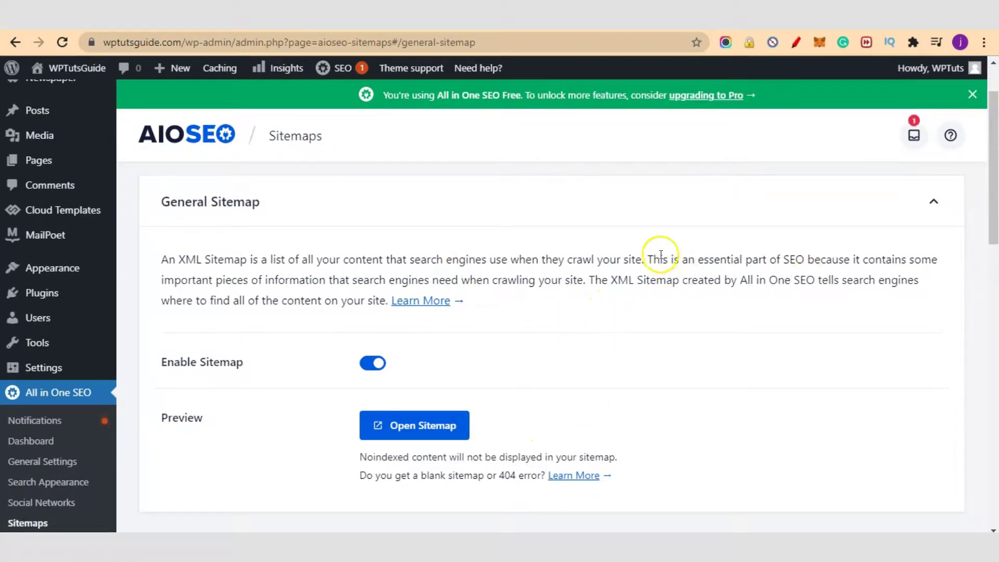
{"action": "scroll", "coordinate": [546, 312], "scroll_direction": "down", "scroll_amount": 2}
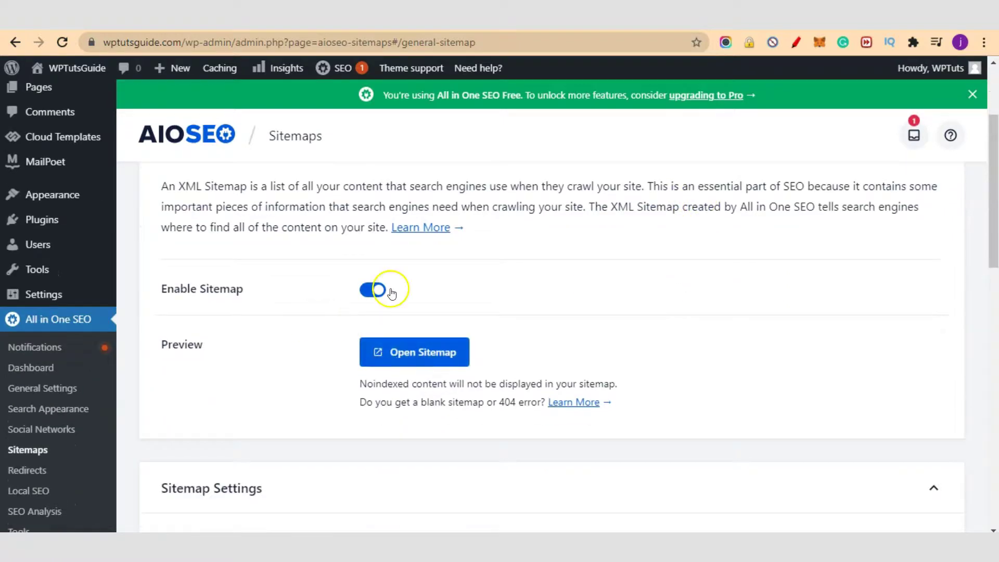
{"action": "scroll", "coordinate": [636, 279], "scroll_direction": "down", "scroll_amount": 4}
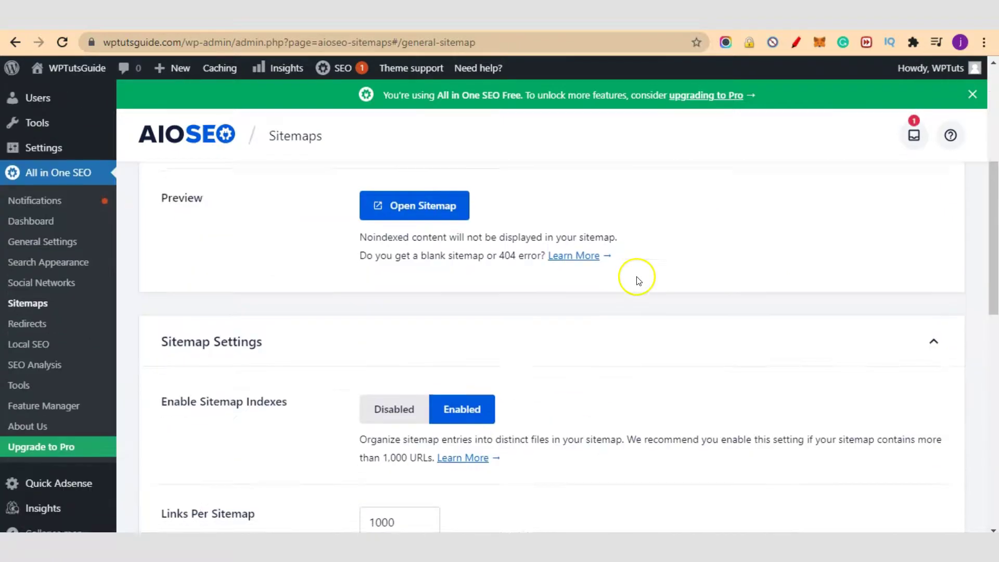
{"action": "scroll", "coordinate": [518, 282], "scroll_direction": "down", "scroll_amount": 8}
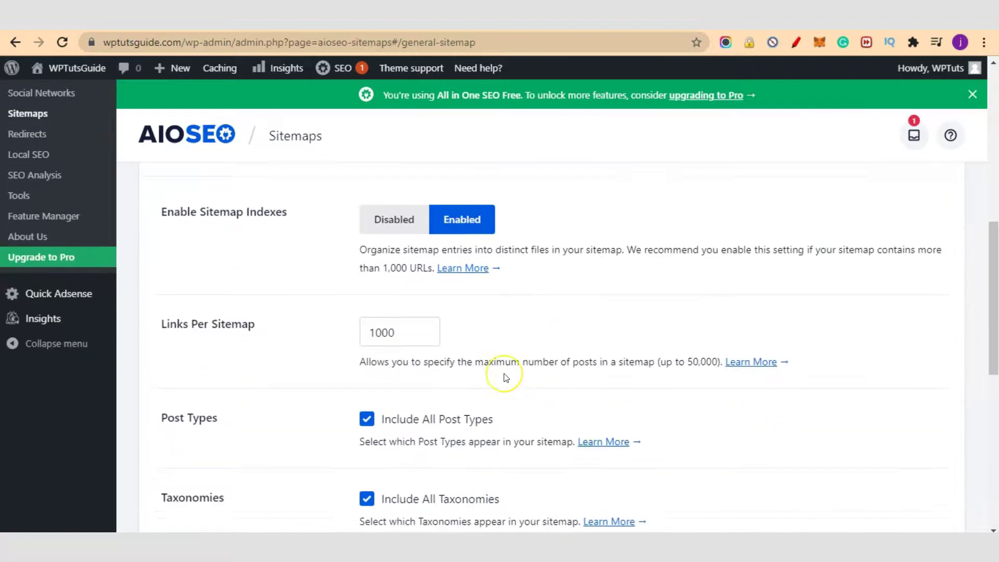
{"action": "scroll", "coordinate": [590, 347], "scroll_direction": "down", "scroll_amount": 4}
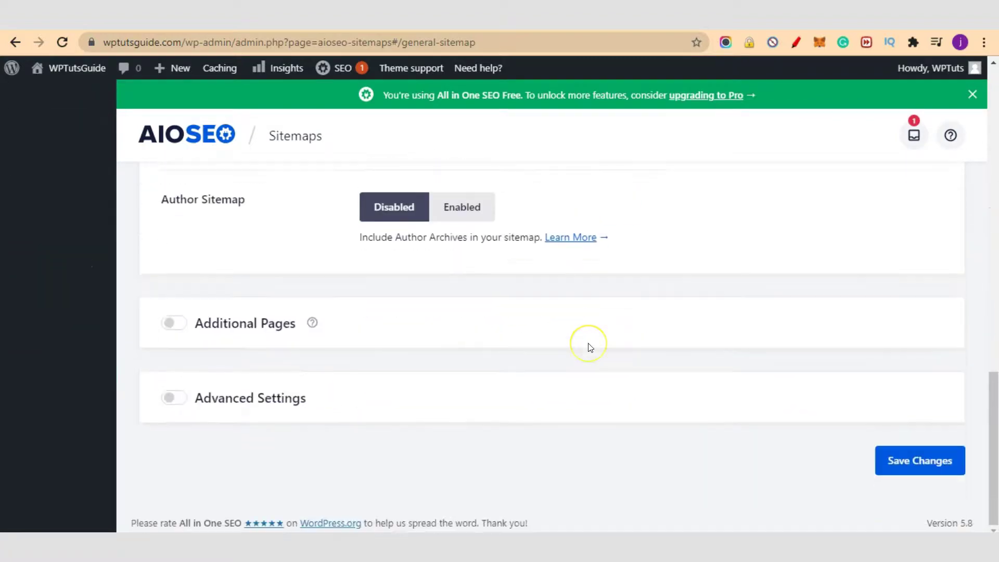
{"action": "scroll", "coordinate": [590, 350], "scroll_direction": "up", "scroll_amount": 15}
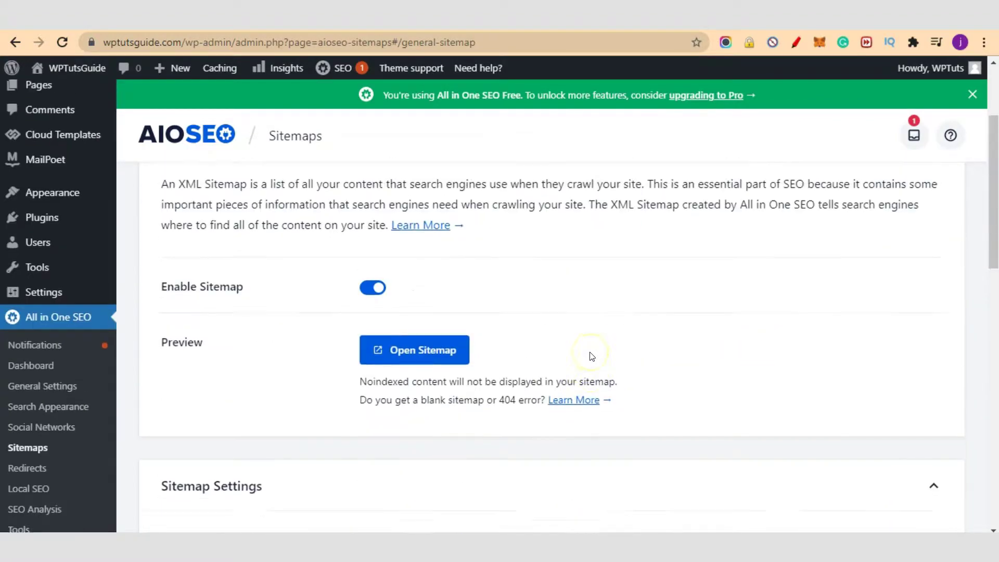
{"action": "scroll", "coordinate": [592, 356], "scroll_direction": "down", "scroll_amount": 3}
{"action": "scroll", "coordinate": [591, 355], "scroll_direction": "up", "scroll_amount": 3}
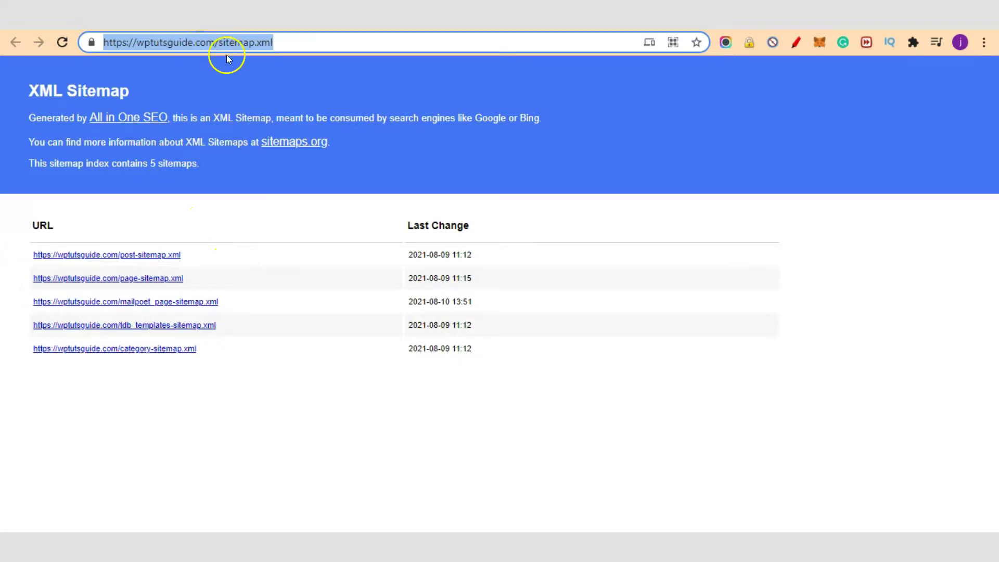
{"action": "key", "text": "ctrl+w"}
{"action": "scroll", "coordinate": [85, 350], "scroll_direction": "down", "scroll_amount": 2}
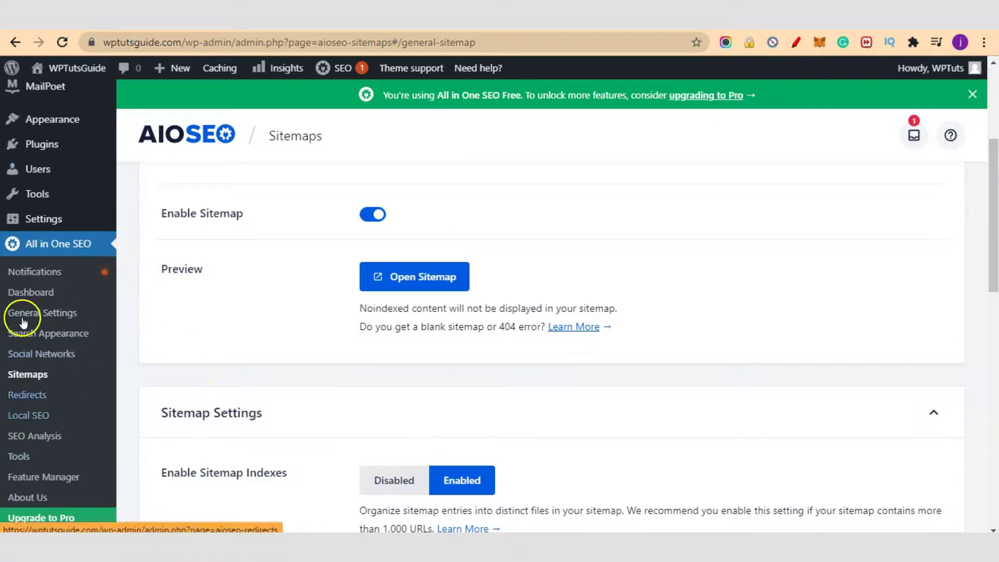
- Start a new post and title it 'How To Make Wordpress Post SEO Friendly'
{"action": "mouse_move", "coordinate": [173, 67]}
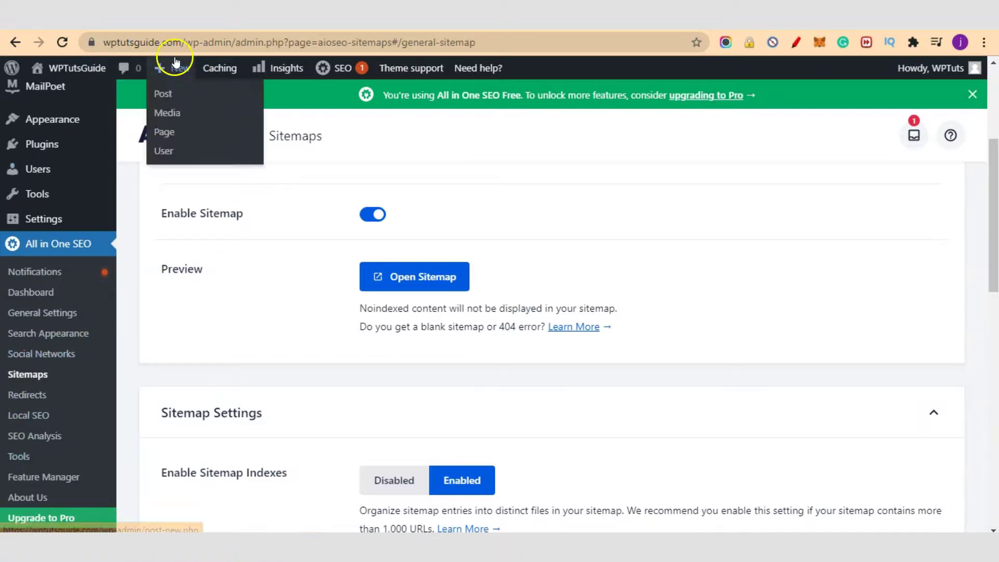
{"action": "left_click", "coordinate": [178, 94]}
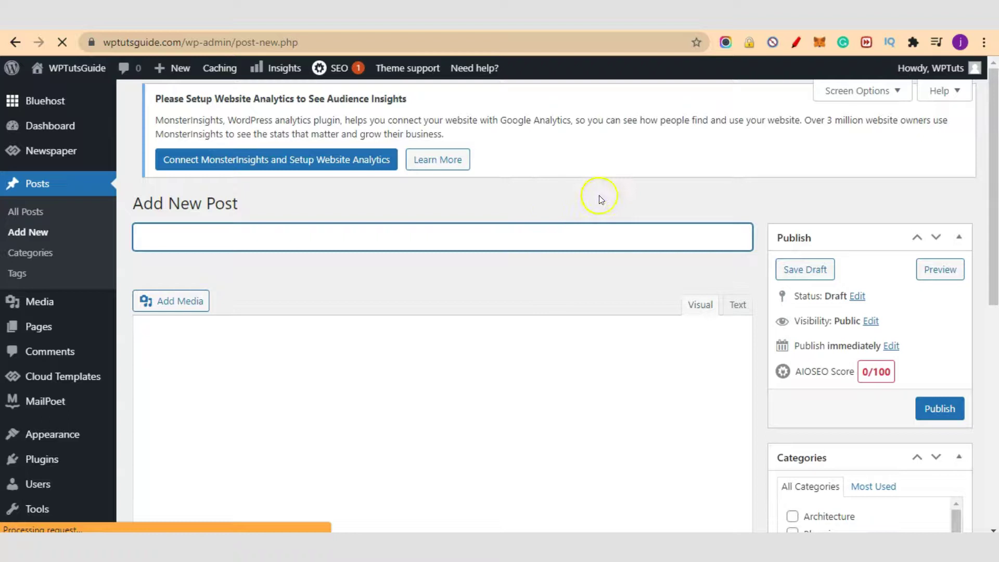
{"action": "left_click", "coordinate": [579, 284]}
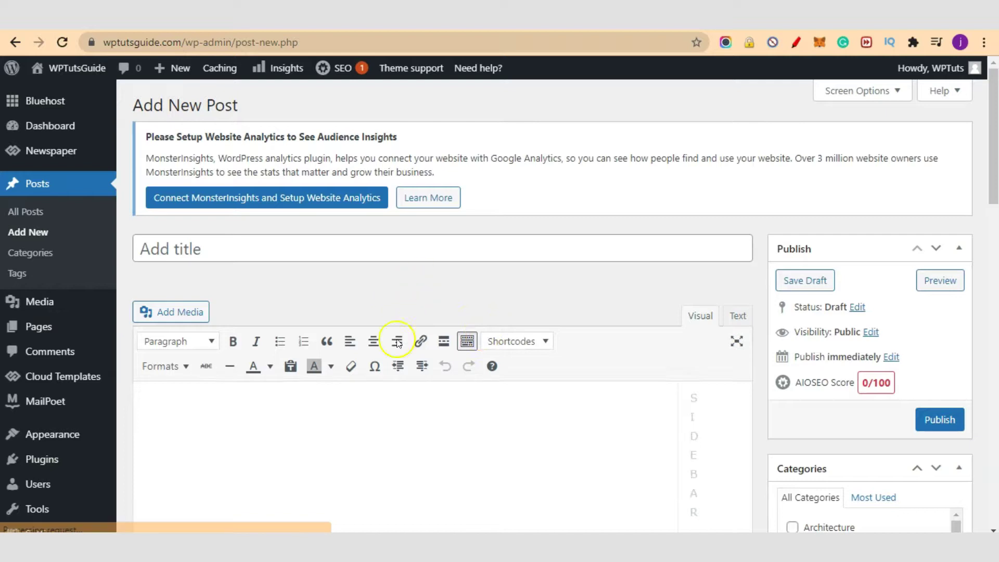
{"action": "scroll", "coordinate": [513, 276], "scroll_direction": "down", "scroll_amount": 10}
{"action": "scroll", "coordinate": [513, 277], "scroll_direction": "up", "scroll_amount": 8}
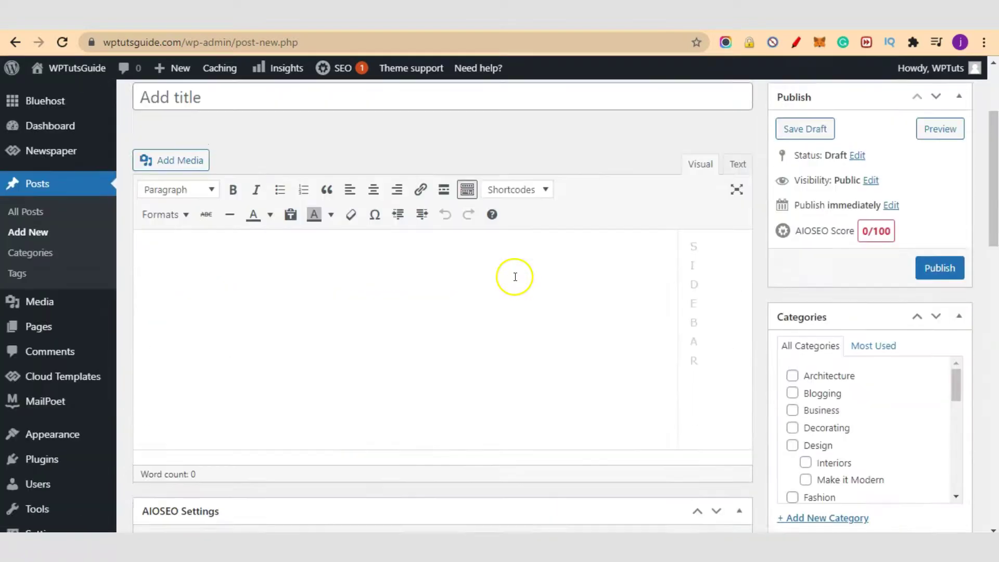
{"action": "scroll", "coordinate": [515, 350], "scroll_direction": "up", "scroll_amount": 3}
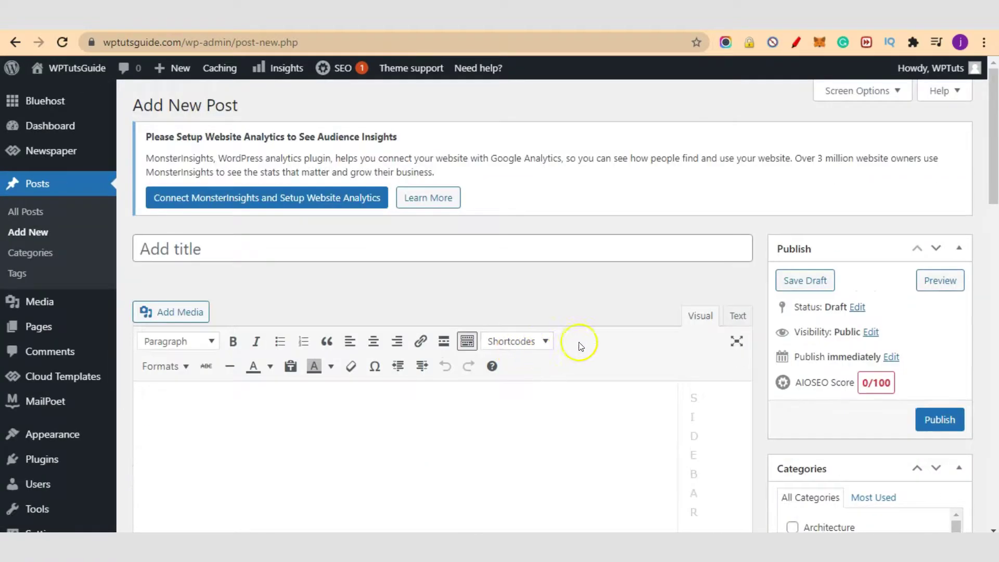
{"action": "left_click", "coordinate": [628, 258]}
{"action": "type", "text": "H"}
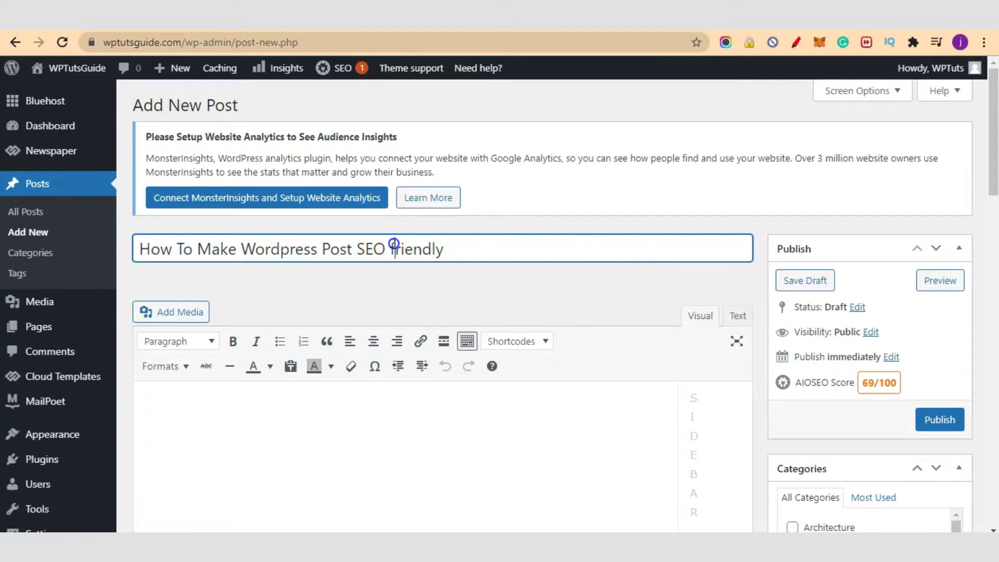
{"action": "type", "text": "F"}
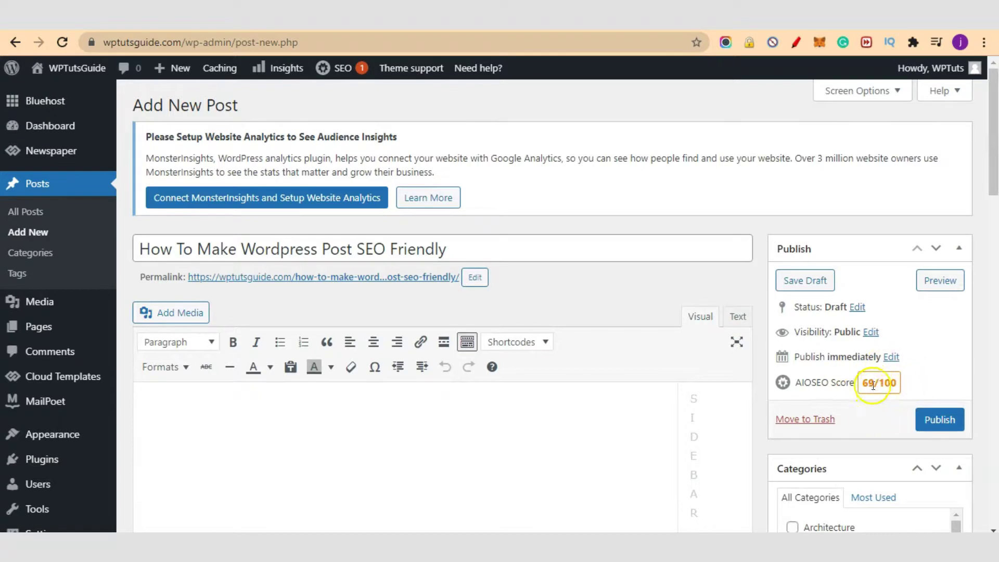
- Tick the Technology category for the post
{"action": "scroll", "coordinate": [879, 411], "scroll_direction": "down", "scroll_amount": 3}
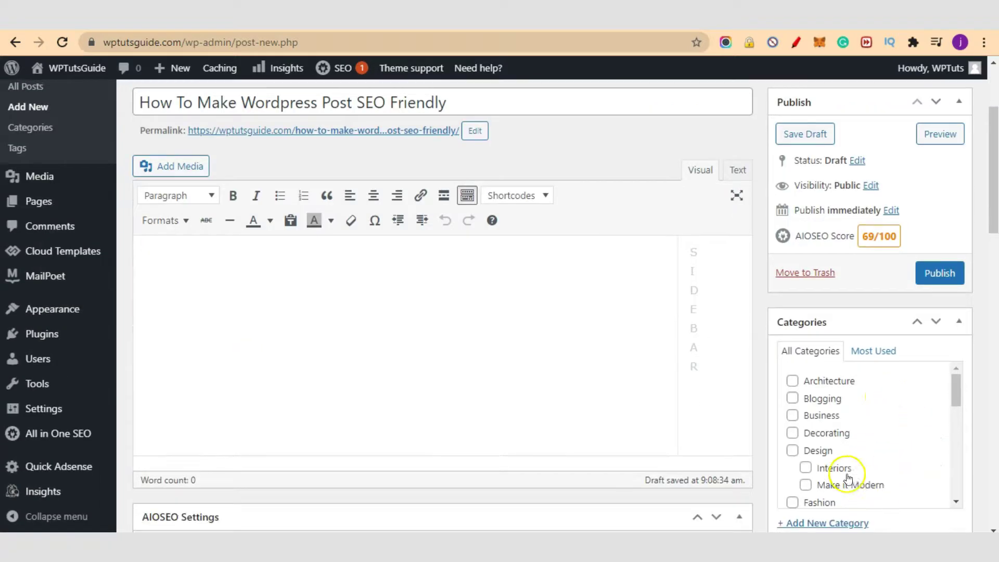
{"action": "scroll", "coordinate": [857, 397], "scroll_direction": "down", "scroll_amount": 4}
{"action": "scroll", "coordinate": [880, 438], "scroll_direction": "down", "scroll_amount": 4}
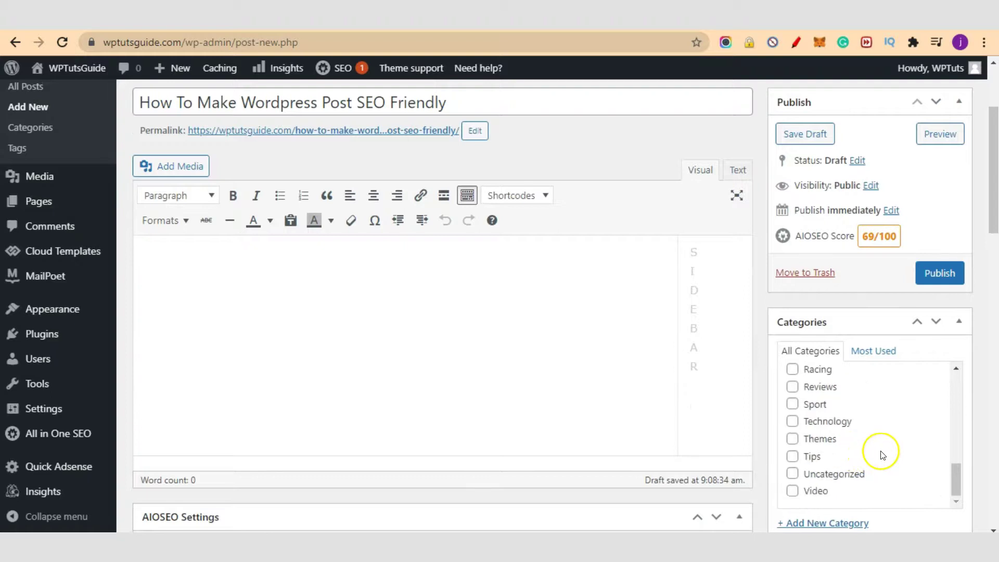
{"action": "scroll", "coordinate": [879, 450], "scroll_direction": "down", "scroll_amount": 4}
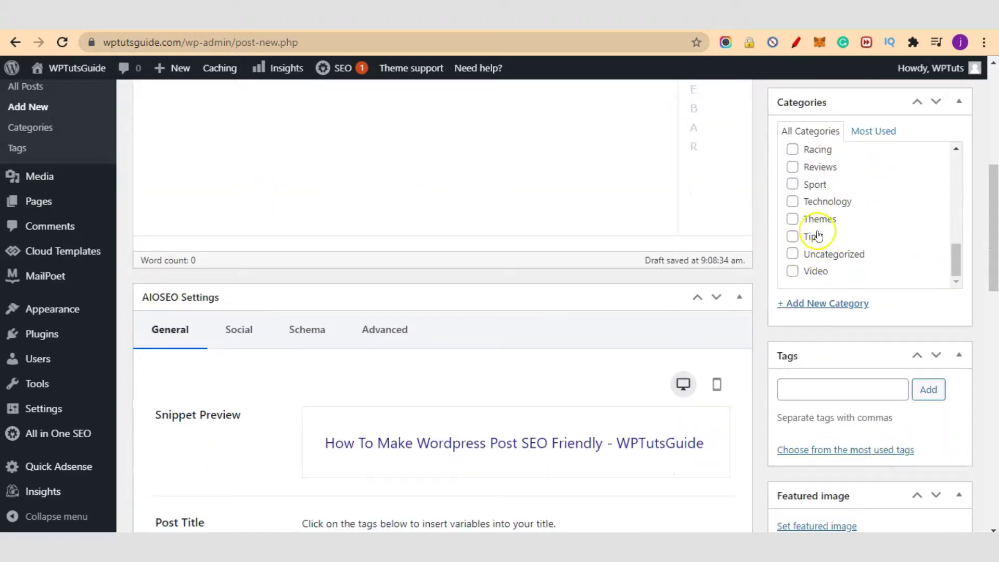
{"action": "left_click", "coordinate": [823, 204]}
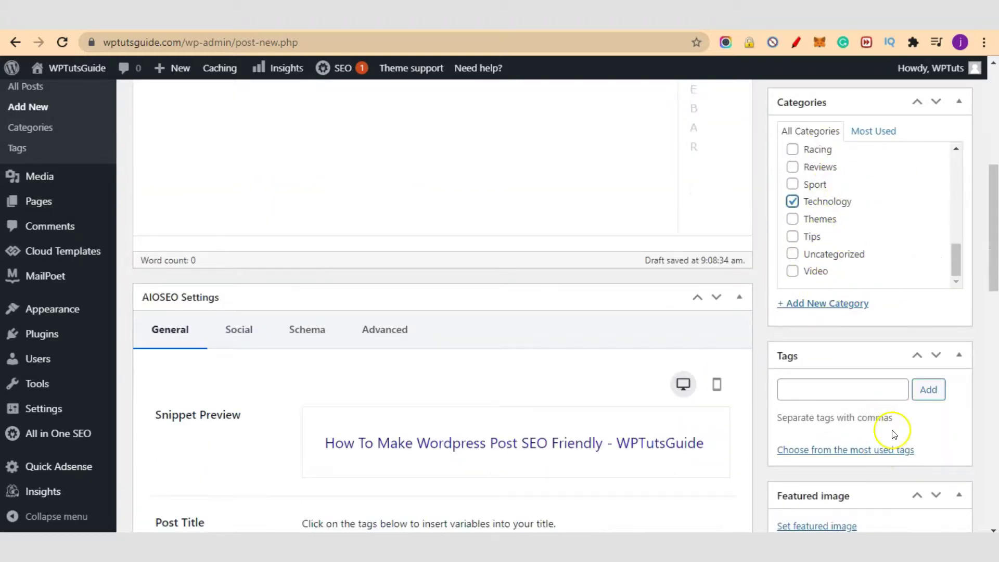
- Add the tag 'seo friendly posts' to the post
{"action": "left_click", "coordinate": [871, 387]}
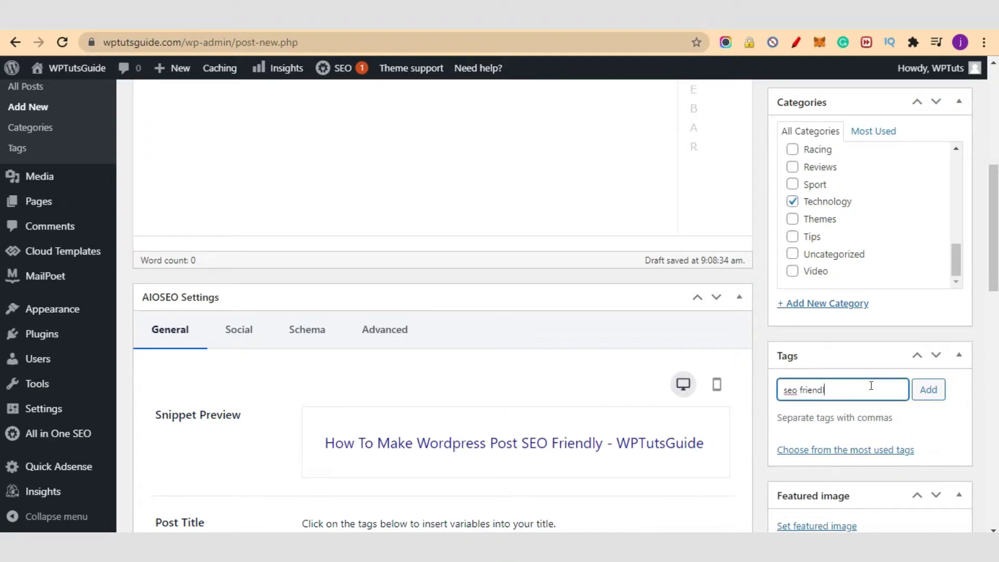
{"action": "type", "text": "seo friendly posts"}
{"action": "key", "text": "Return"}
{"action": "scroll", "coordinate": [878, 381], "scroll_direction": "down", "scroll_amount": 4}
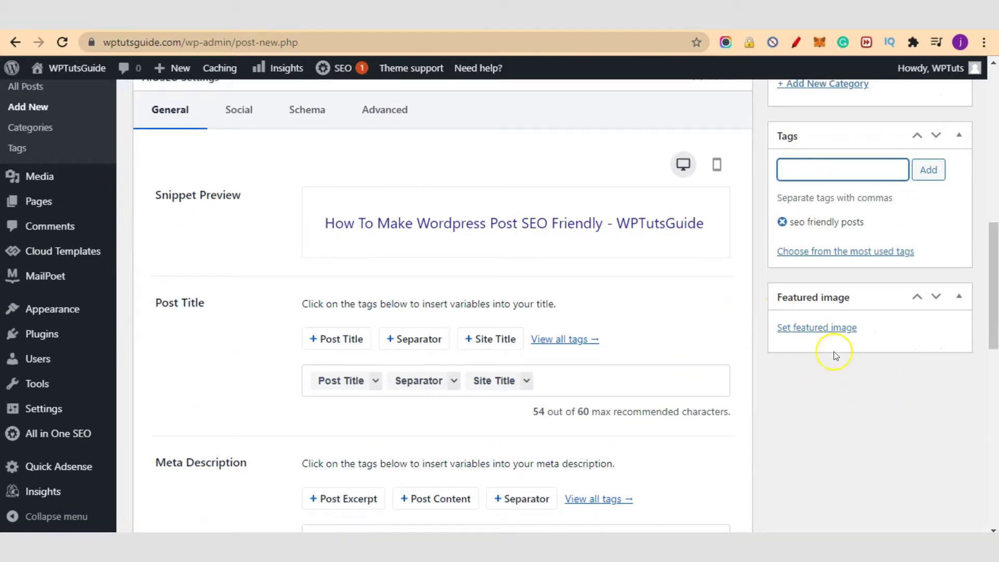
- Find the AIOSEO Meta Description field in the post settings and focus it
{"action": "scroll", "coordinate": [751, 374], "scroll_direction": "down", "scroll_amount": 7}
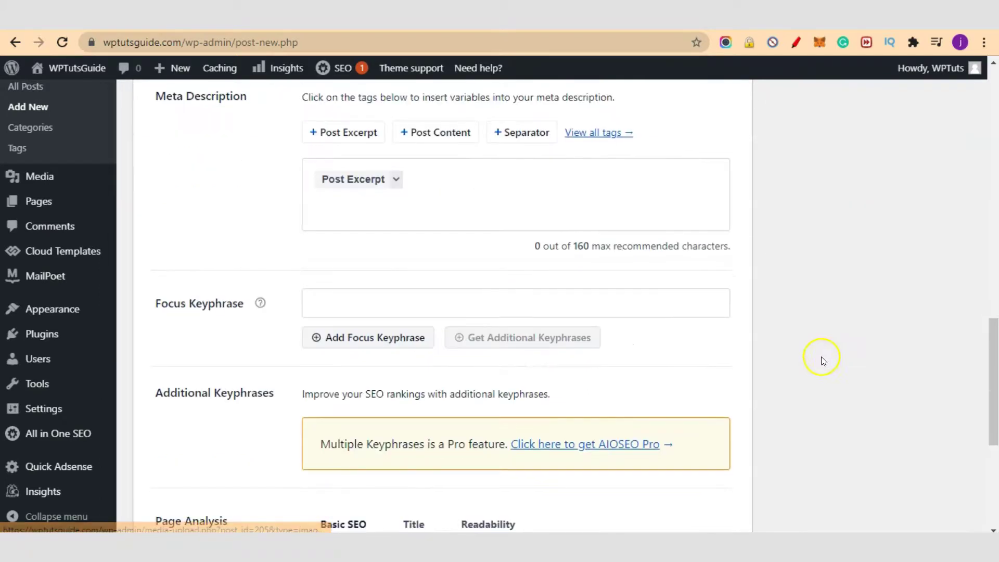
{"action": "scroll", "coordinate": [729, 386], "scroll_direction": "down", "scroll_amount": 6}
{"action": "scroll", "coordinate": [524, 452], "scroll_direction": "up", "scroll_amount": 6}
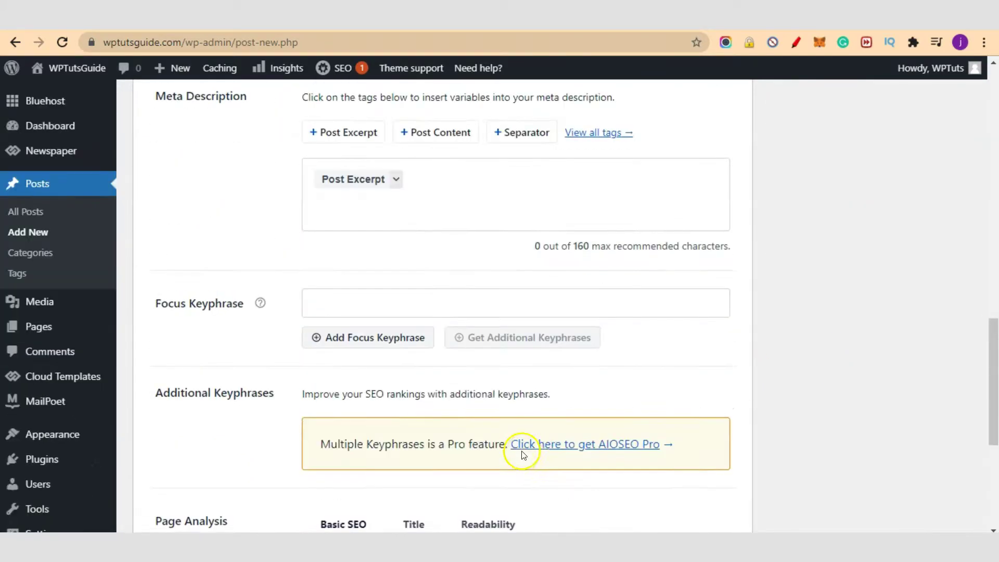
{"action": "scroll", "coordinate": [523, 454], "scroll_direction": "up", "scroll_amount": 7}
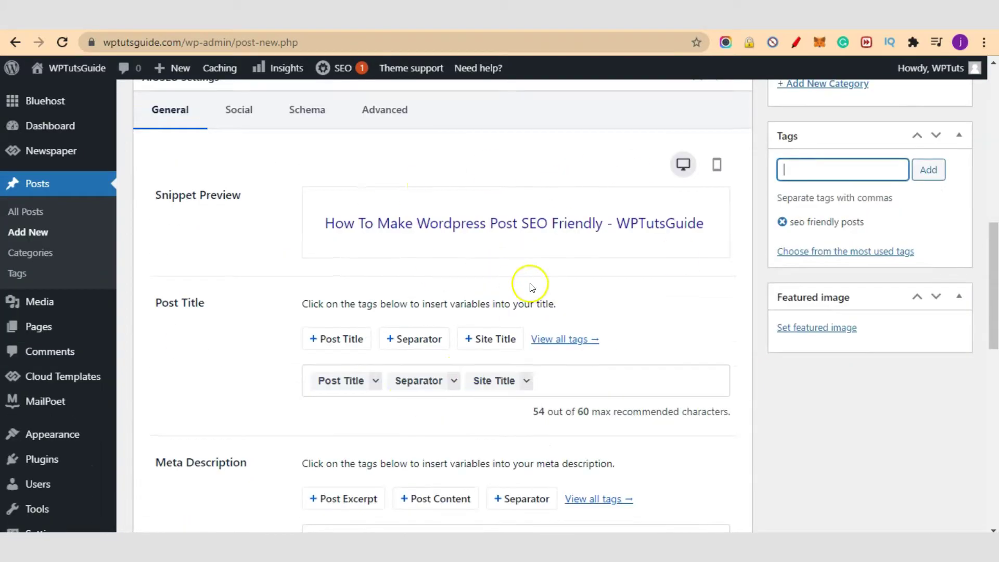
{"action": "scroll", "coordinate": [554, 328], "scroll_direction": "down", "scroll_amount": 3}
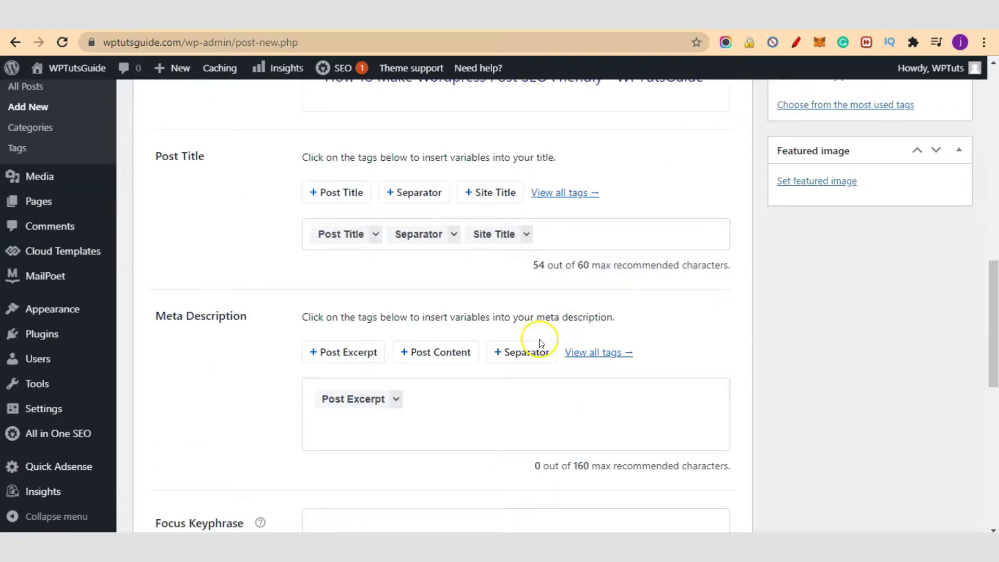
{"action": "scroll", "coordinate": [660, 199], "scroll_direction": "up", "scroll_amount": 2}
{"action": "scroll", "coordinate": [660, 199], "scroll_direction": "up", "scroll_amount": 2}
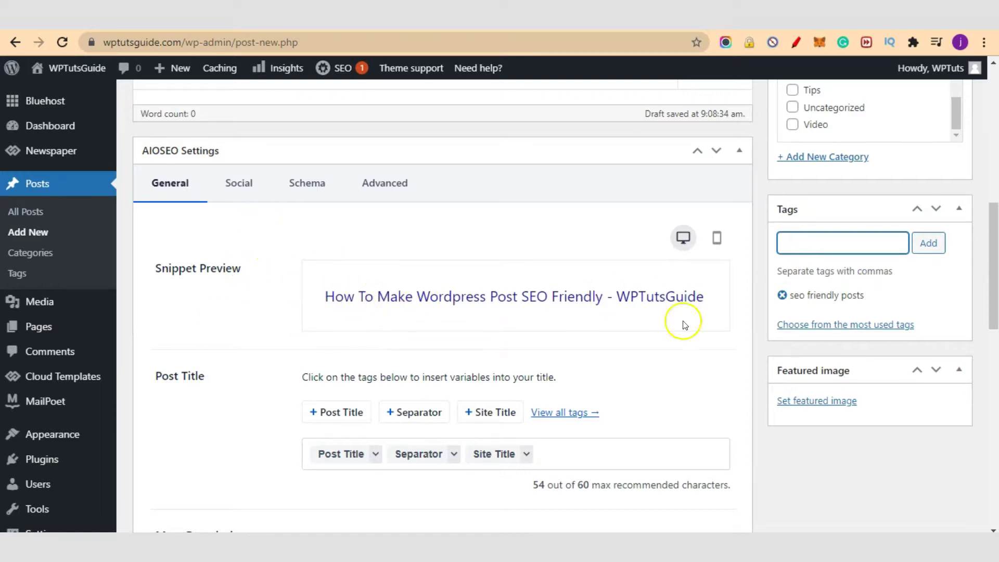
{"action": "scroll", "coordinate": [578, 346], "scroll_direction": "down", "scroll_amount": 3}
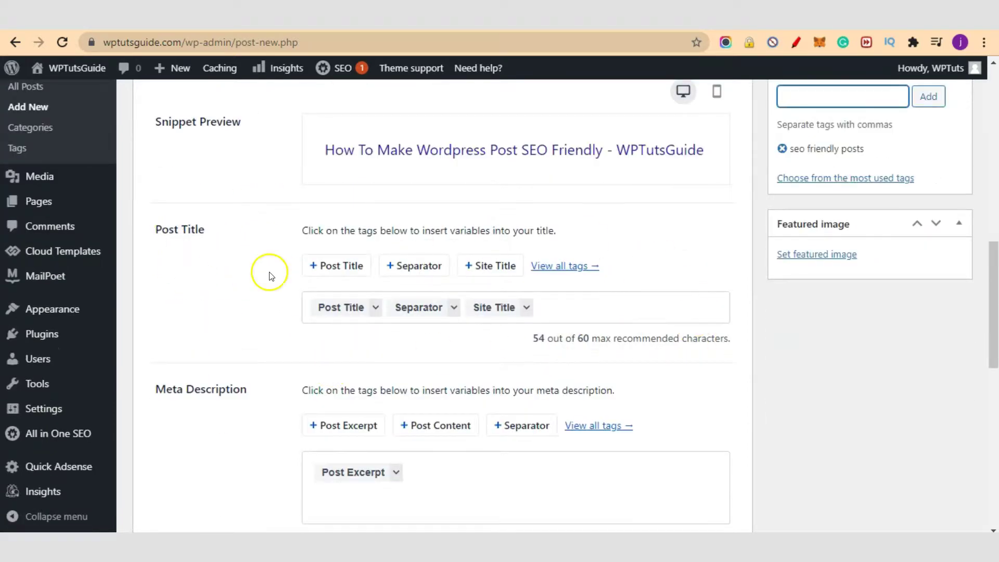
{"action": "scroll", "coordinate": [313, 344], "scroll_direction": "down", "scroll_amount": 1}
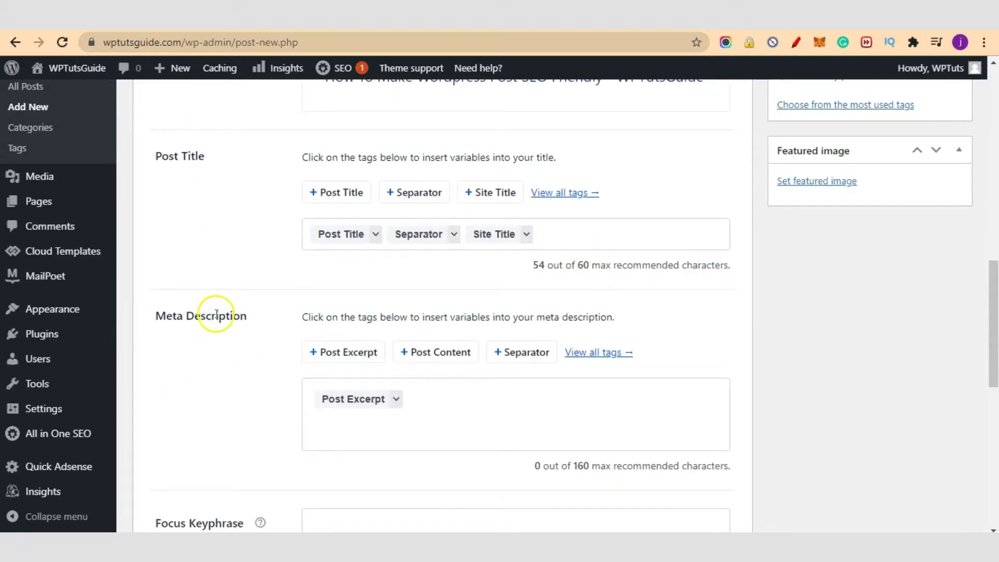
{"action": "left_click", "coordinate": [433, 405]}
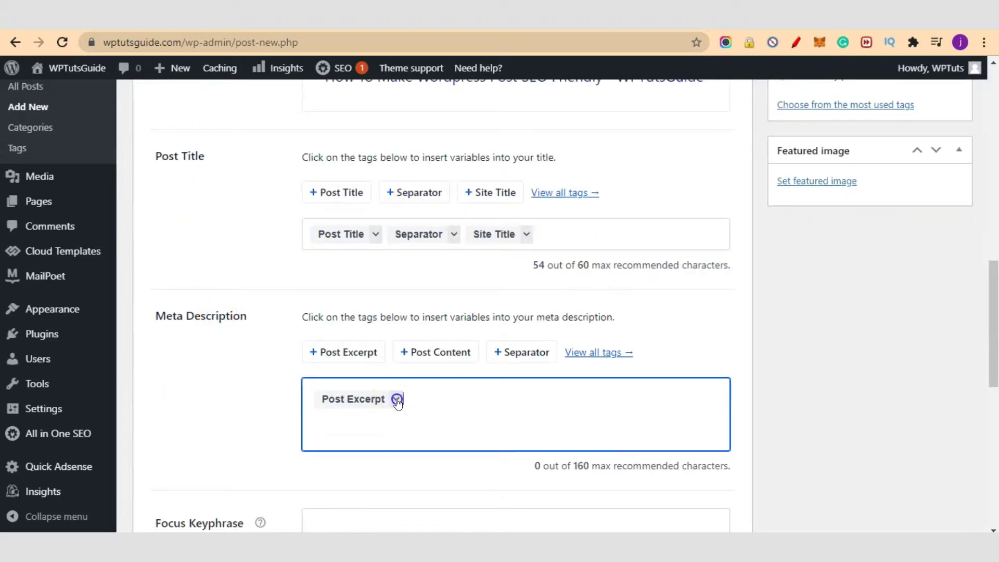
- Inspect the Post Excerpt variable choices, then close the list
{"action": "left_click", "coordinate": [397, 400]}
{"action": "left_click", "coordinate": [439, 407]}
{"action": "left_click", "coordinate": [353, 399]}
{"action": "scroll", "coordinate": [498, 458], "scroll_direction": "down", "scroll_amount": 2}
{"action": "scroll", "coordinate": [553, 404], "scroll_direction": "down", "scroll_amount": 3}
{"action": "scroll", "coordinate": [553, 398], "scroll_direction": "up", "scroll_amount": 3}
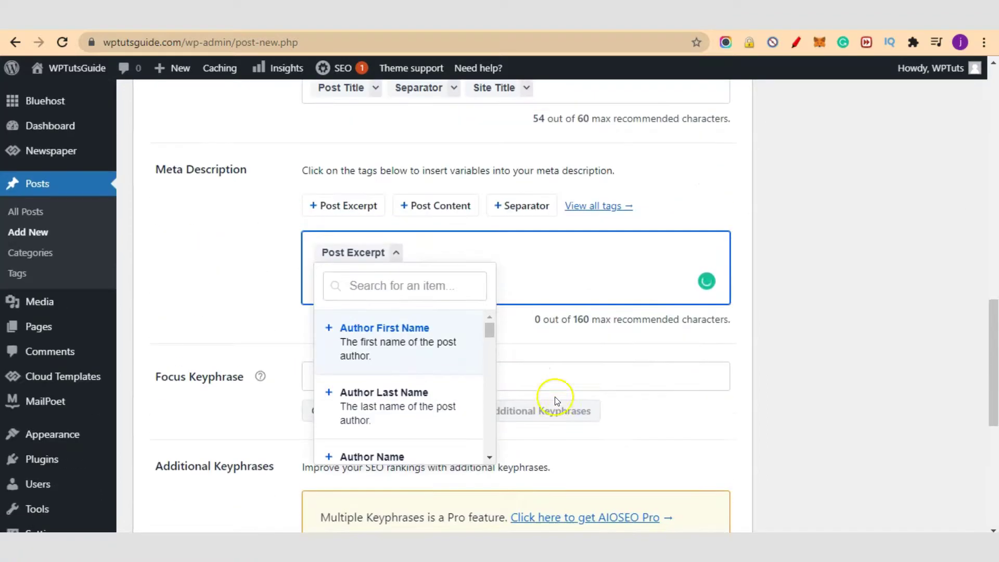
{"action": "left_click_drag", "start_coordinate": [484, 333], "coordinate": [508, 425]}
{"action": "left_click", "coordinate": [562, 266]}
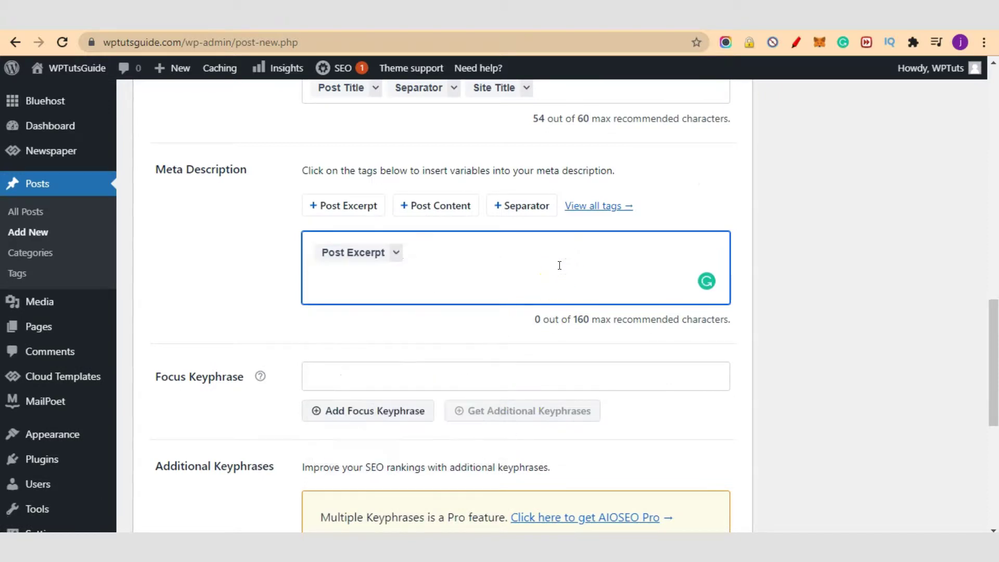
{"action": "left_click", "coordinate": [433, 268]}
- Delete the Post Excerpt tag, leaving the meta description empty
{"action": "scroll", "coordinate": [429, 328], "scroll_direction": "up", "scroll_amount": 1}
{"action": "left_click", "coordinate": [429, 327]}
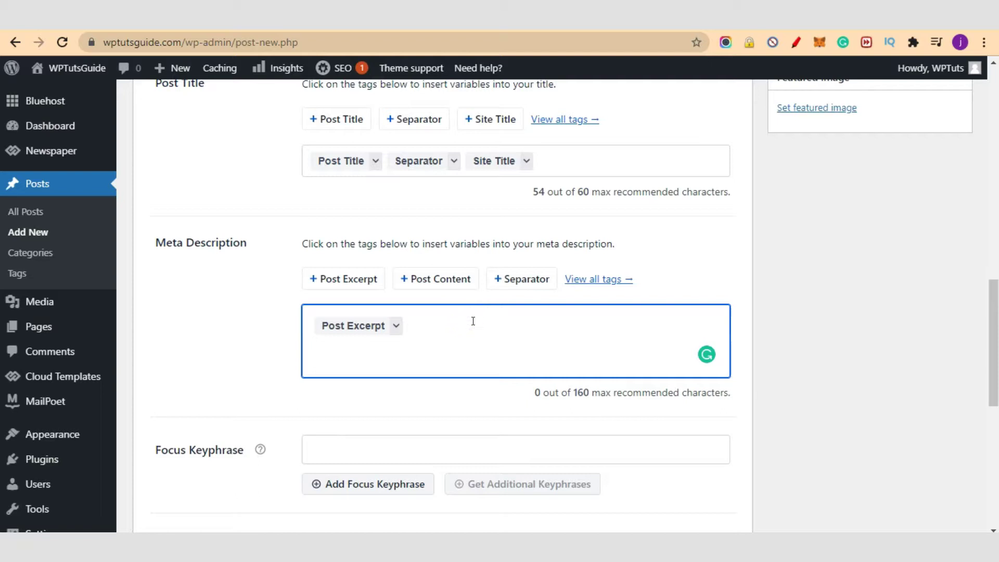
{"action": "key", "text": "BackSpace"}
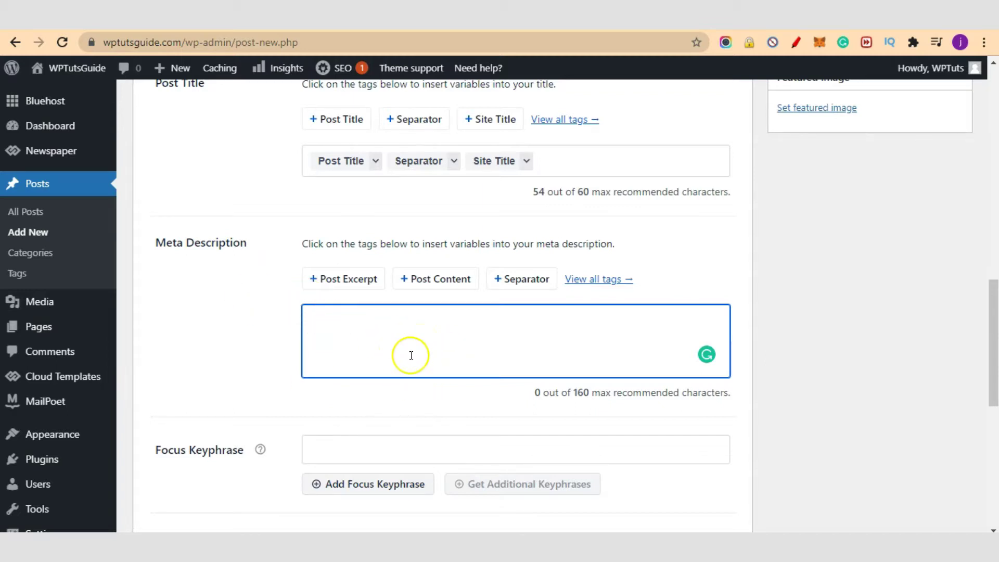
{"action": "scroll", "coordinate": [453, 463], "scroll_direction": "down", "scroll_amount": 3}
{"action": "scroll", "coordinate": [453, 465], "scroll_direction": "up", "scroll_amount": 2}
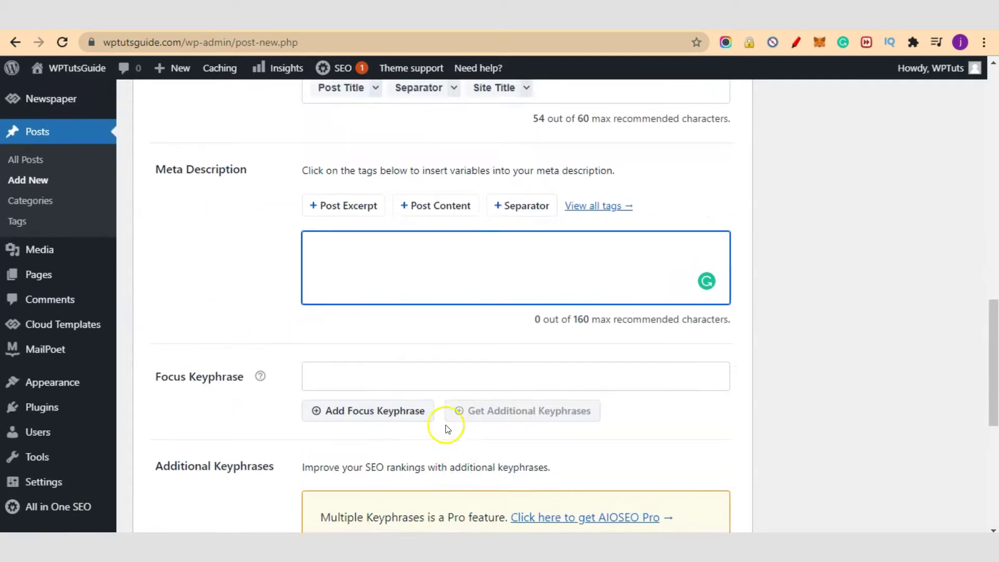
{"action": "left_click", "coordinate": [415, 377]}
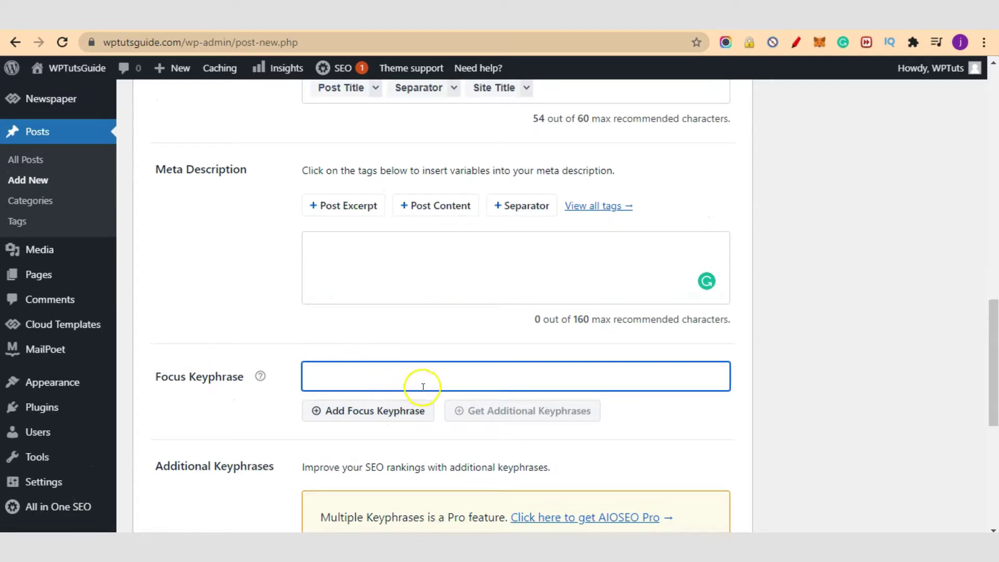
{"action": "scroll", "coordinate": [466, 420], "scroll_direction": "up", "scroll_amount": 10}
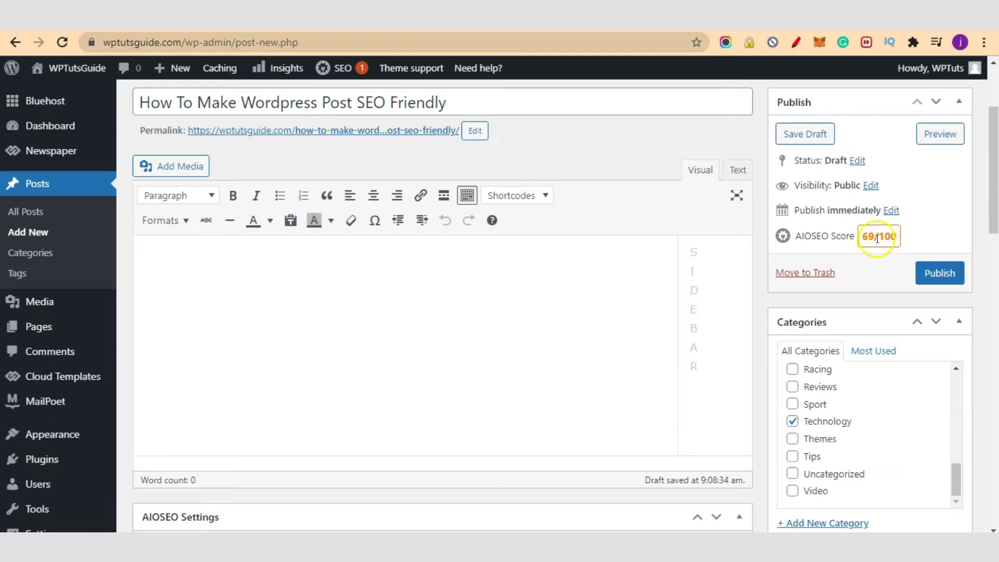
{"action": "scroll", "coordinate": [760, 311], "scroll_direction": "down", "scroll_amount": 10}
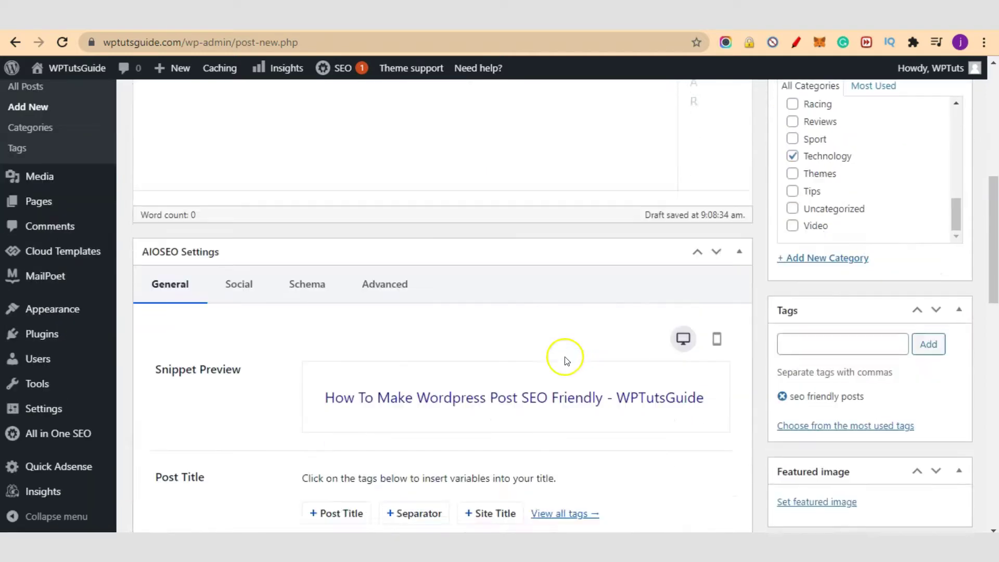
{"action": "scroll", "coordinate": [269, 363], "scroll_direction": "down", "scroll_amount": 10}
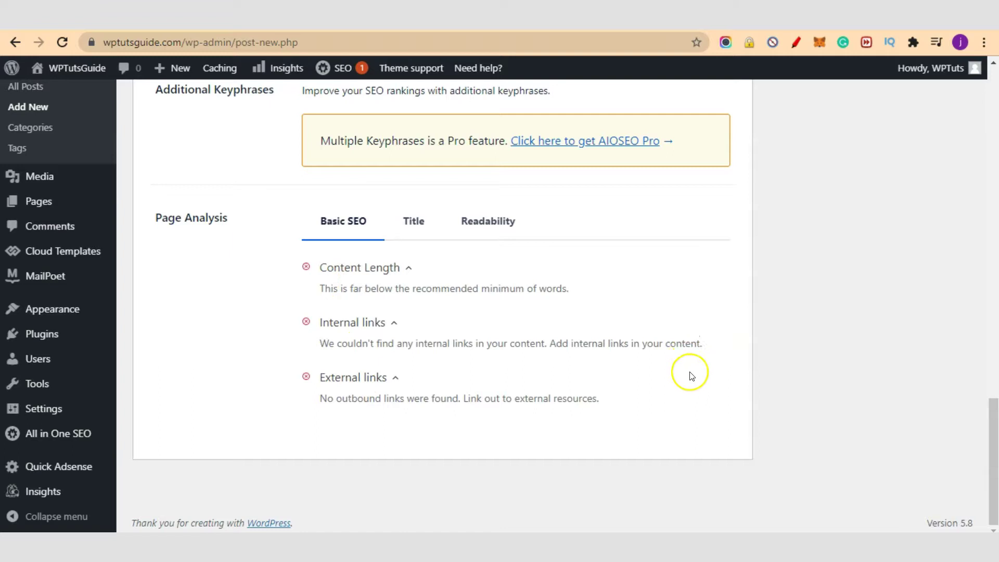
{"action": "scroll", "coordinate": [694, 395], "scroll_direction": "up", "scroll_amount": 20}
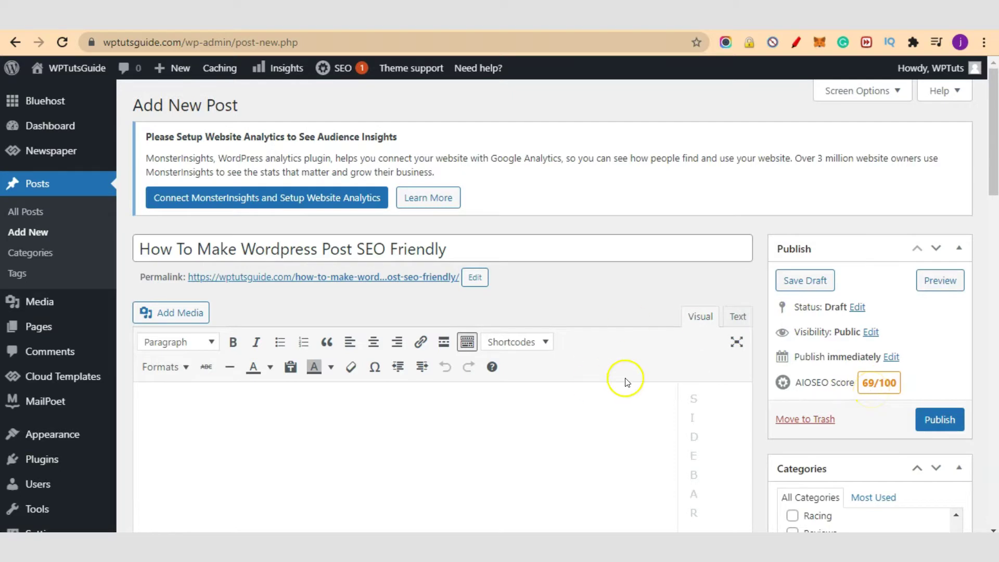
{"action": "scroll", "coordinate": [614, 375], "scroll_direction": "down", "scroll_amount": 1}
{"action": "left_click", "coordinate": [342, 453]}
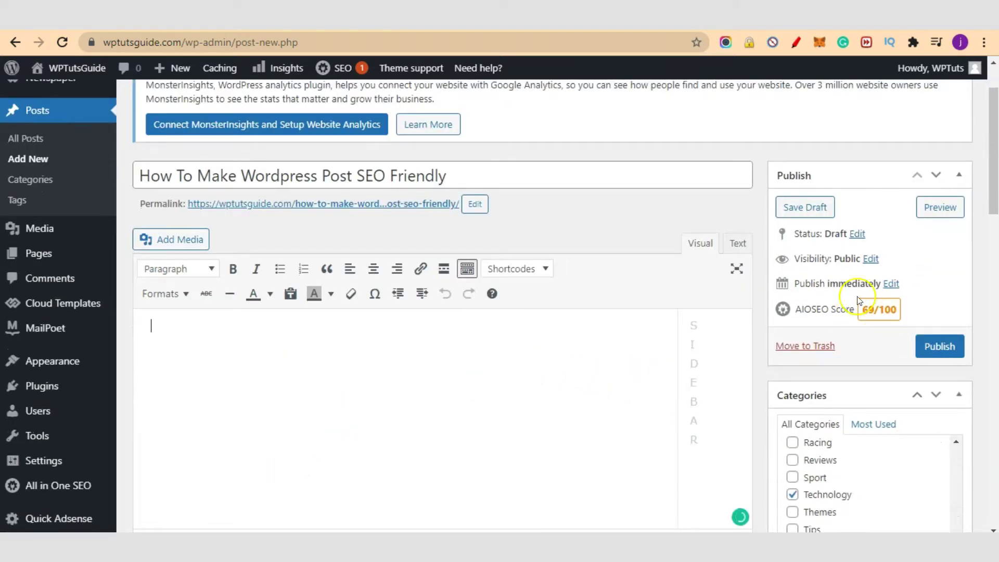
{"action": "scroll", "coordinate": [524, 368], "scroll_direction": "down", "scroll_amount": 1}
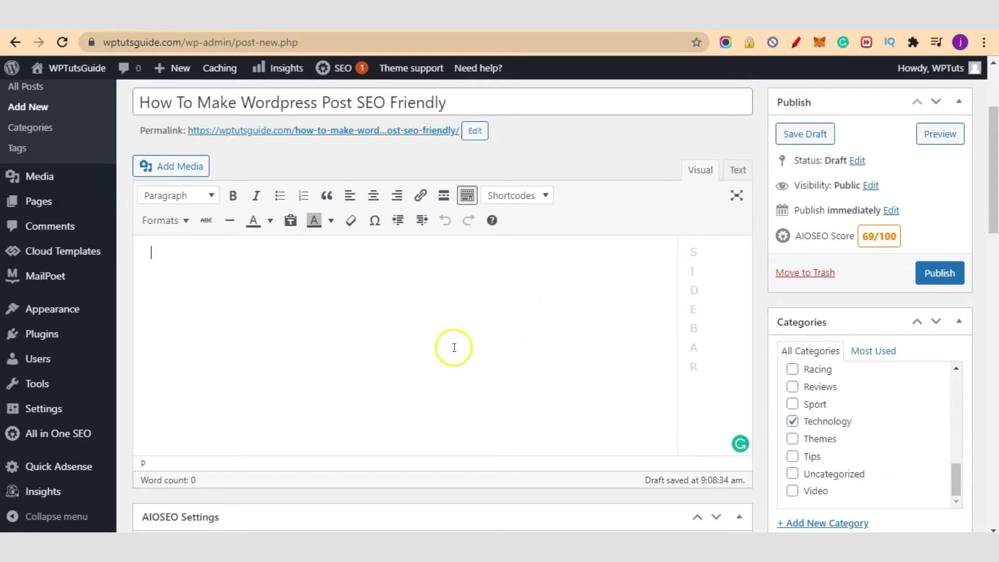
{"action": "scroll", "coordinate": [454, 347], "scroll_direction": "up", "scroll_amount": 3}
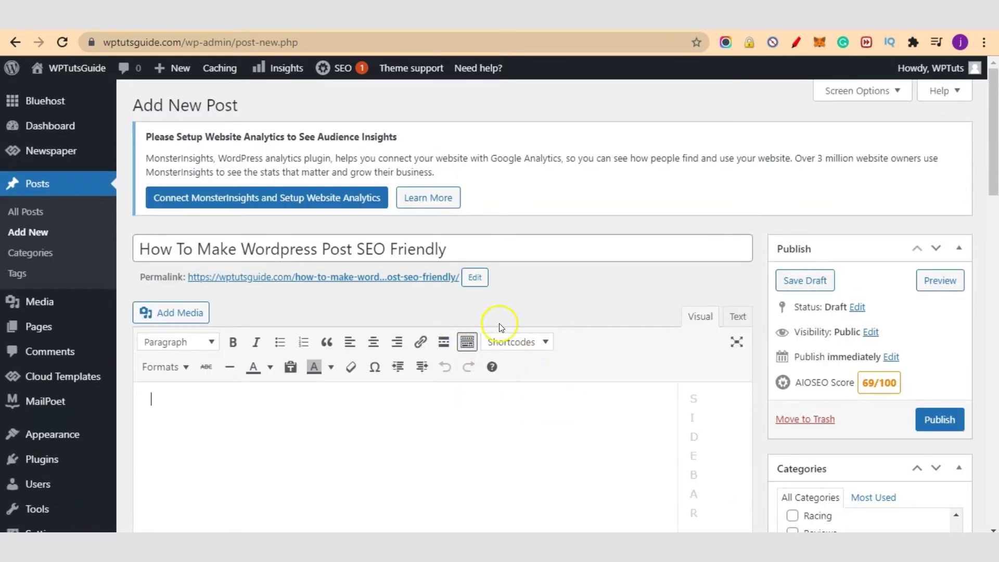
{"action": "scroll", "coordinate": [501, 325], "scroll_direction": "down", "scroll_amount": 7}
{"action": "scroll", "coordinate": [621, 306], "scroll_direction": "up", "scroll_amount": 7}
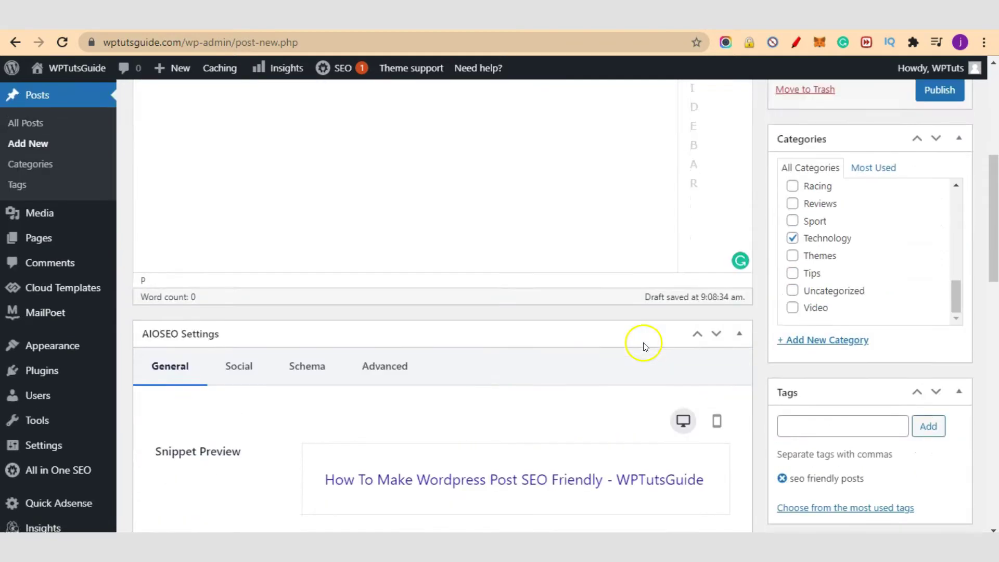